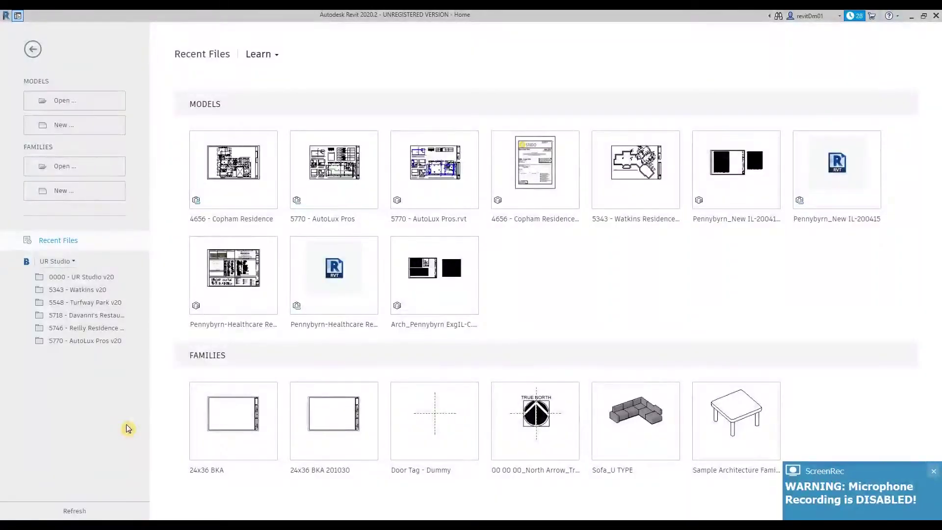
# - Create a new project (Project5) from the Architectural Template, opening the empty Level 1 plan
pyautogui.click(933, 470)
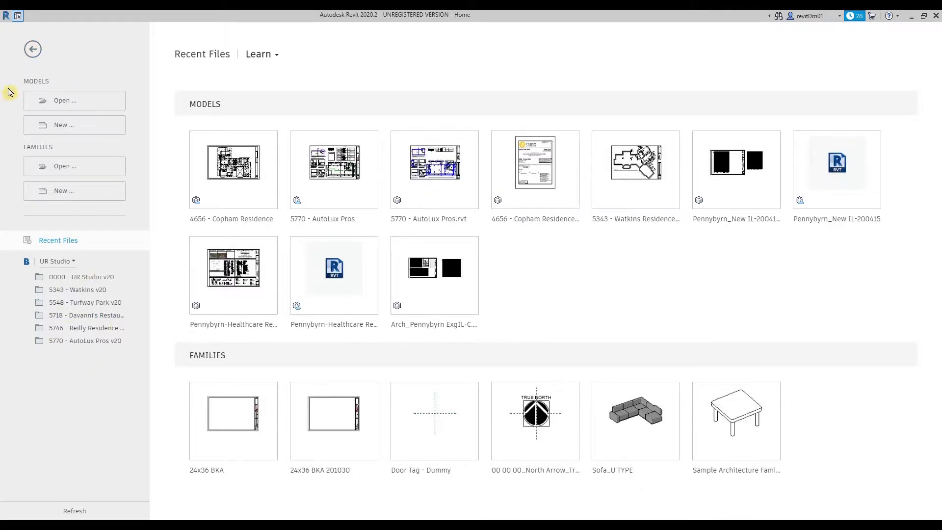
pyautogui.click(84, 126)
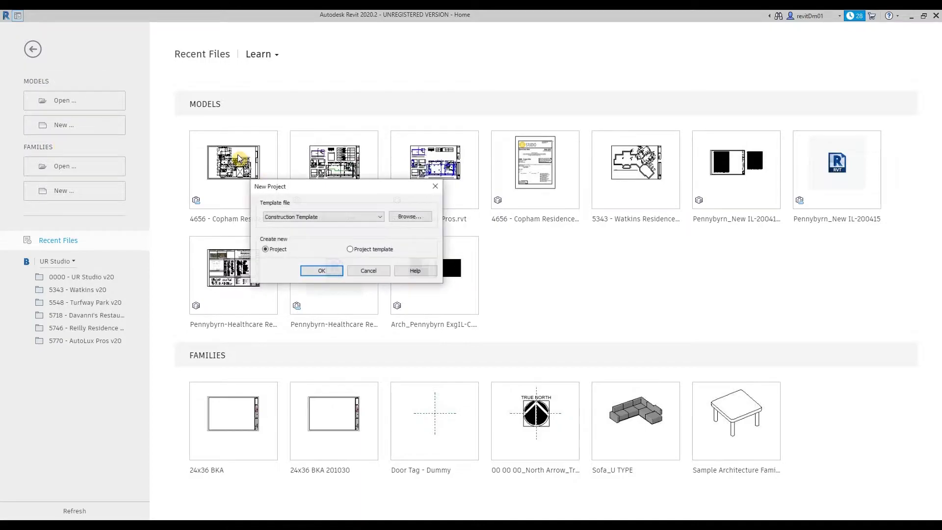
pyautogui.click(308, 218)
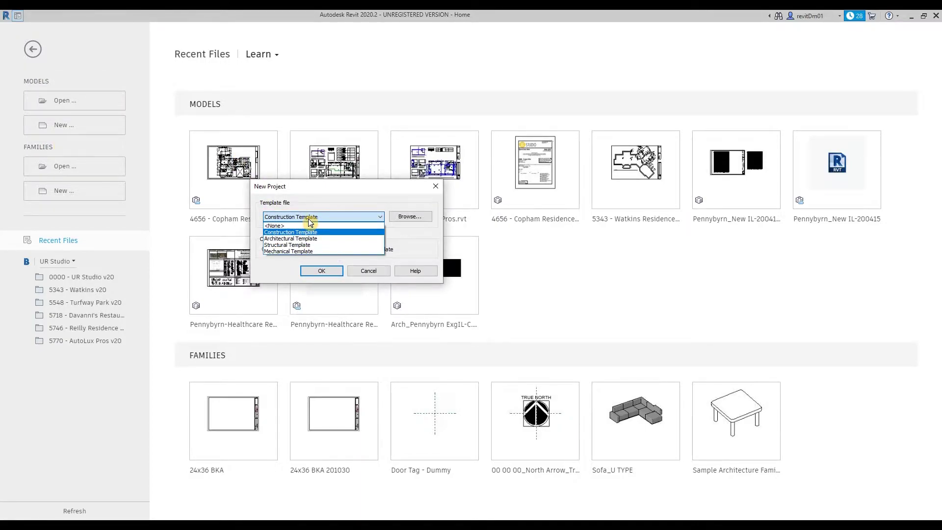
pyautogui.click(304, 239)
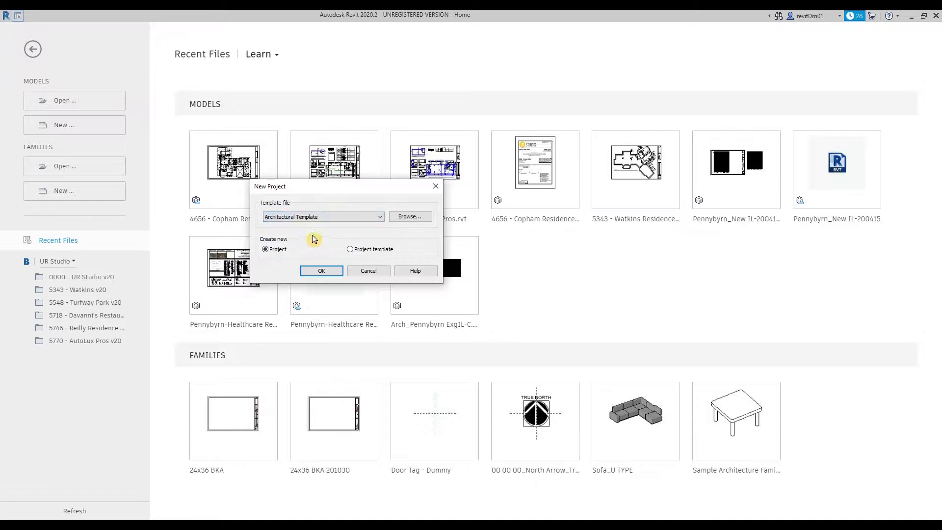
pyautogui.click(327, 271)
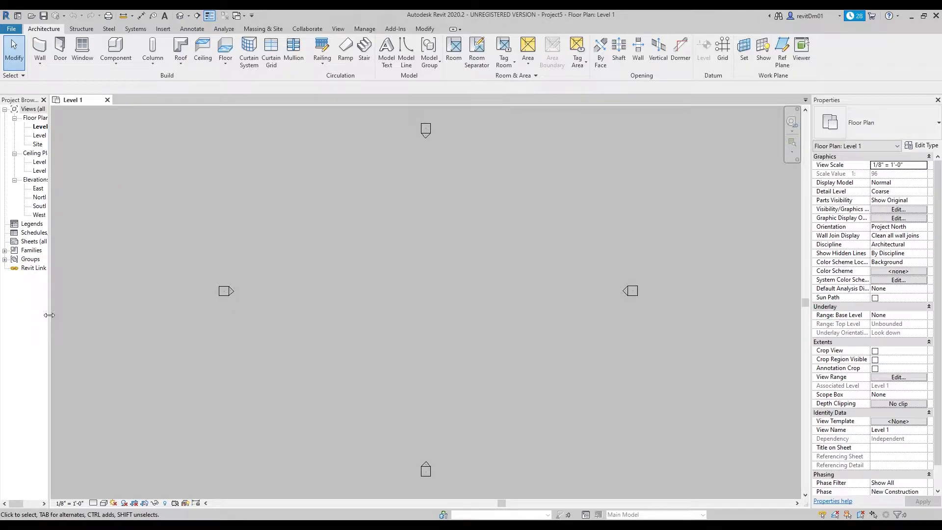
# - Widen the Project Browser so view names like Floor Plans and Elevations are readable
pyautogui.moveTo(49, 319); pyautogui.dragTo(112, 319)
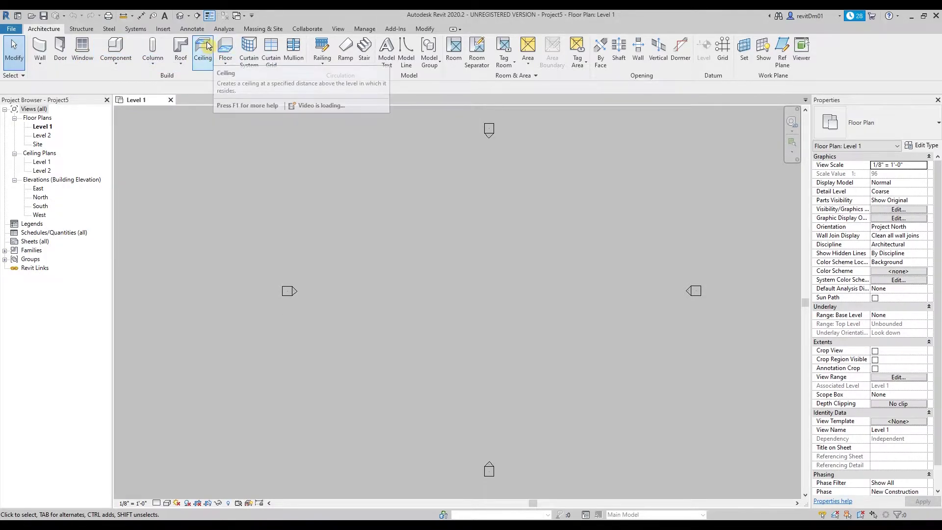
pyautogui.click(197, 31)
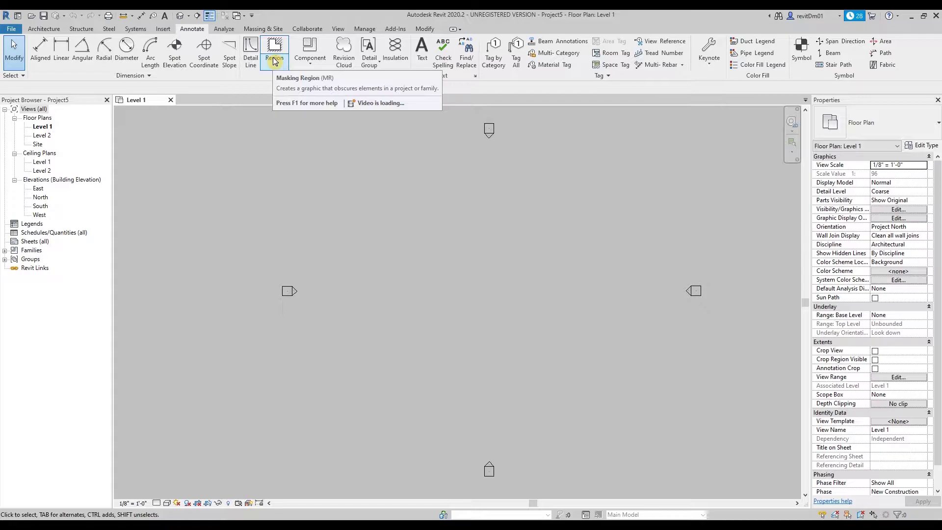
pyautogui.click(346, 31)
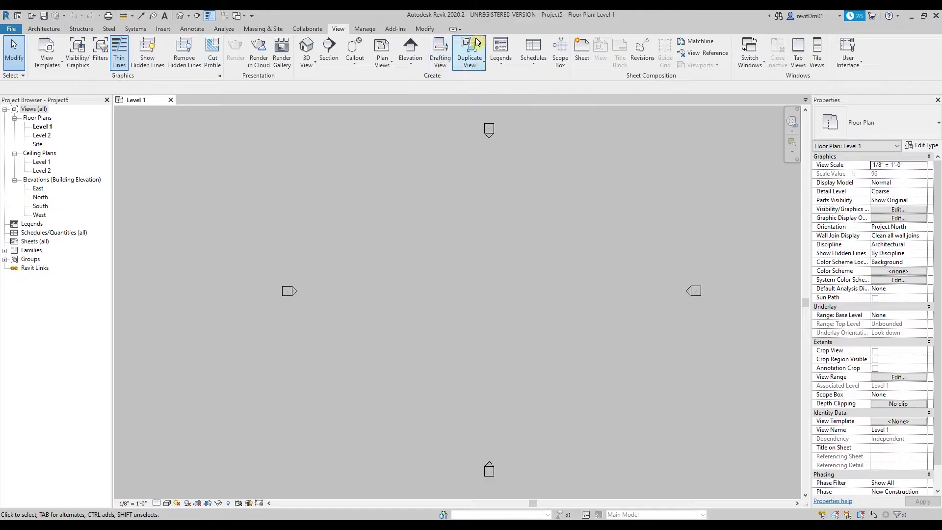
pyautogui.click(43, 28)
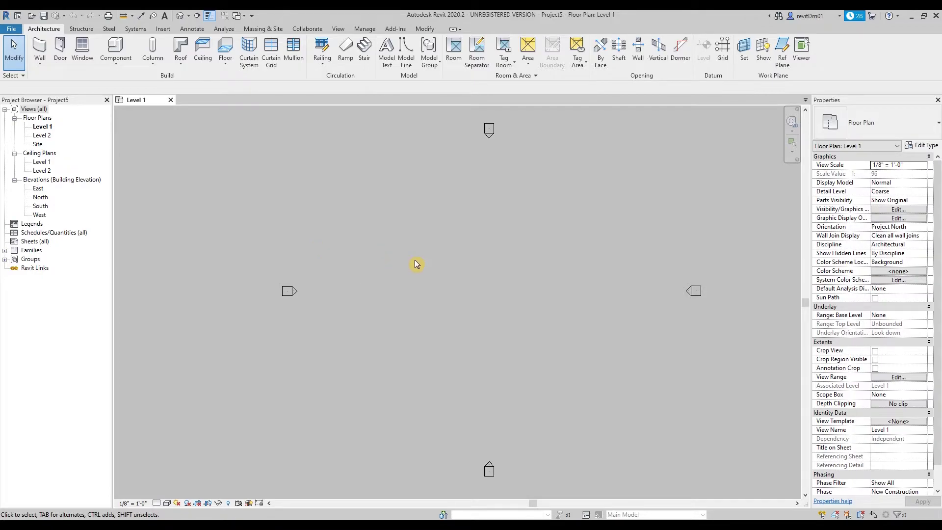
pyautogui.click(41, 50)
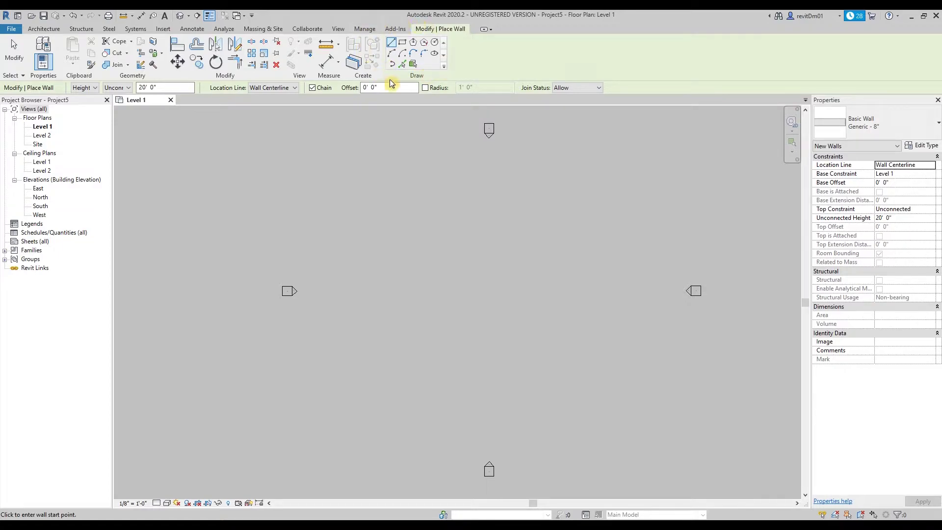
# - Draw a rectangle of four Generic 8" walls, about 36'-6" by 54'-0", and check the top wall
pyautogui.click(402, 43)
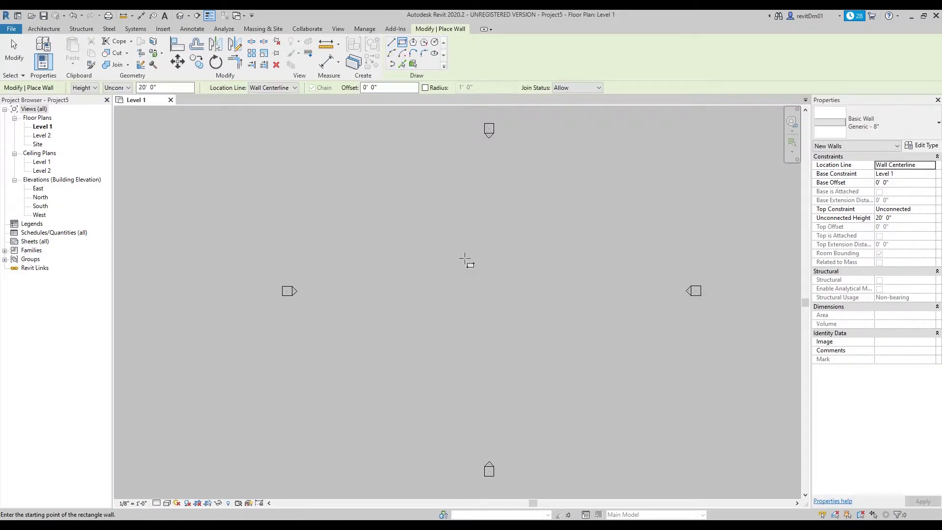
pyautogui.click(444, 229)
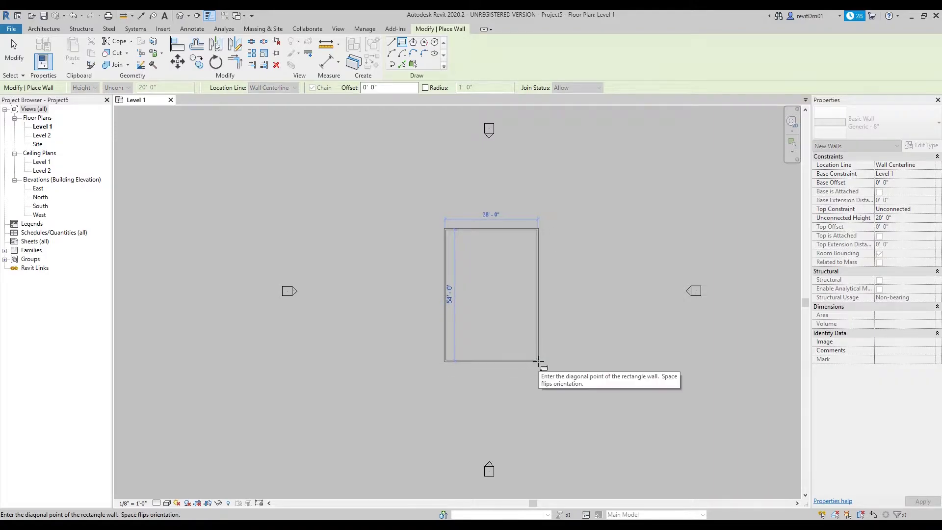
pyautogui.click(535, 361)
pyautogui.press('Escape')
pyautogui.press('Escape')
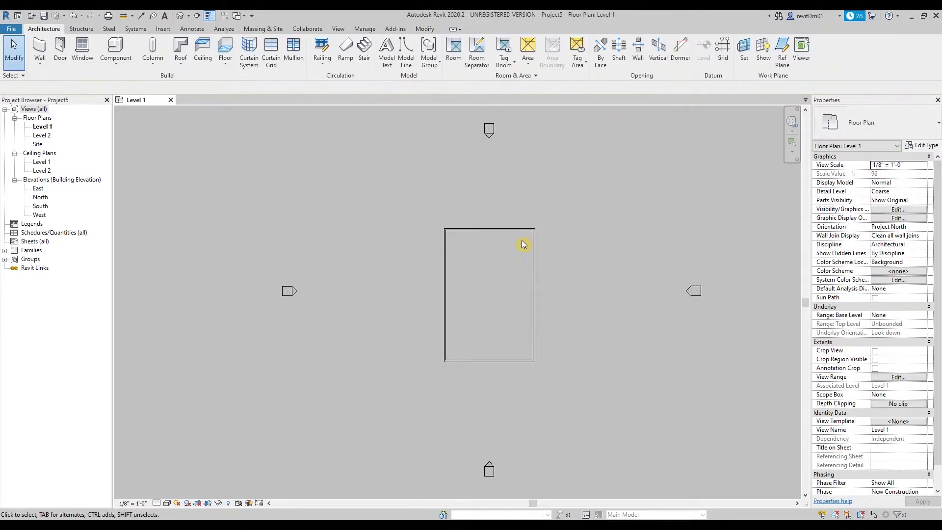
pyautogui.click(520, 231)
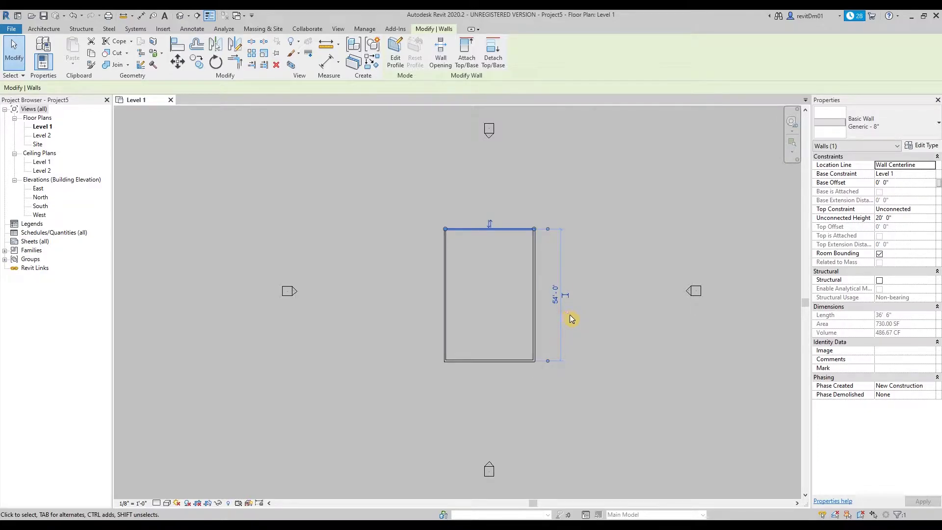
pyautogui.click(358, 139)
# - Set Project Units to Millimeters for length and Square meters for area
pyautogui.click(365, 29)
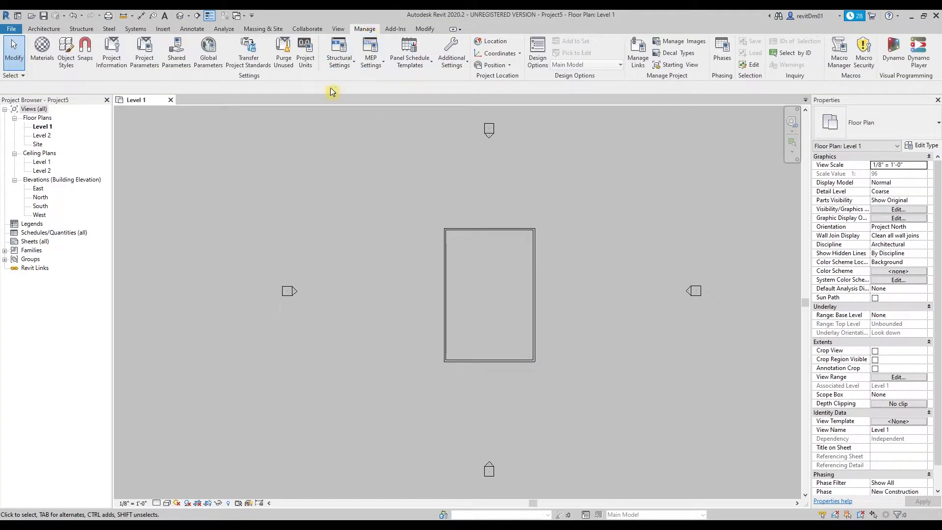
pyautogui.click(310, 66)
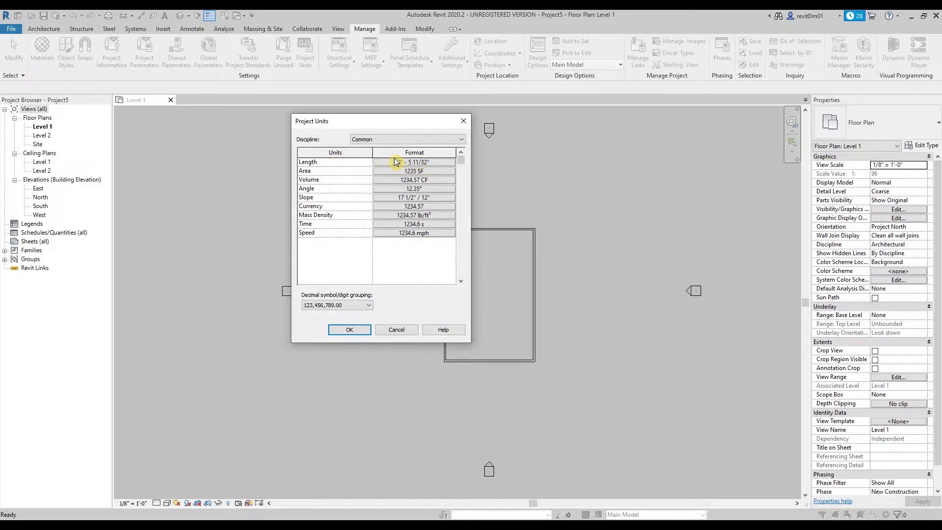
pyautogui.click(421, 164)
pyautogui.click(407, 179)
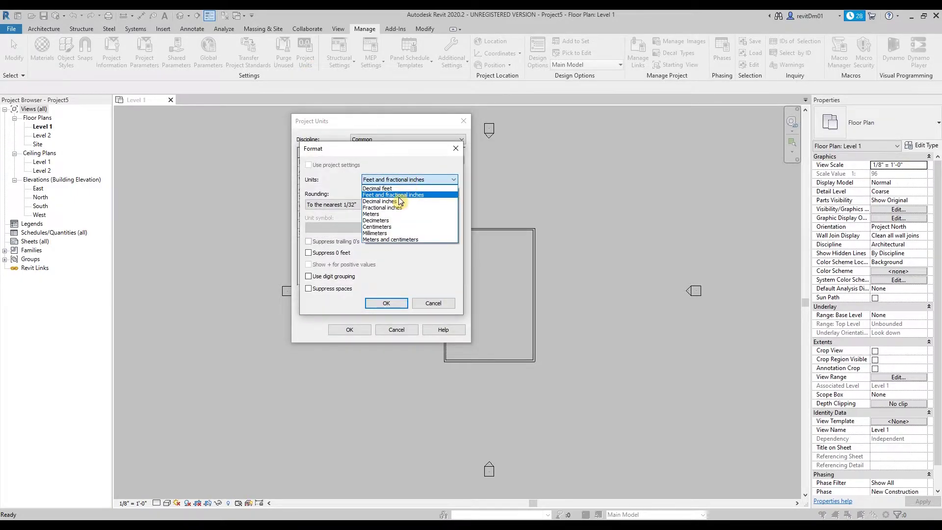
pyautogui.click(380, 233)
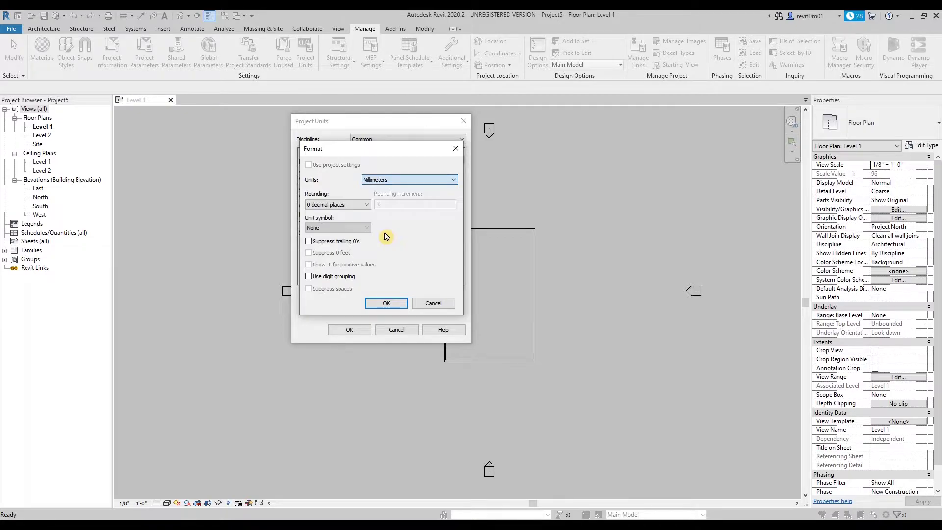
pyautogui.click(386, 303)
pyautogui.click(397, 170)
pyautogui.click(410, 180)
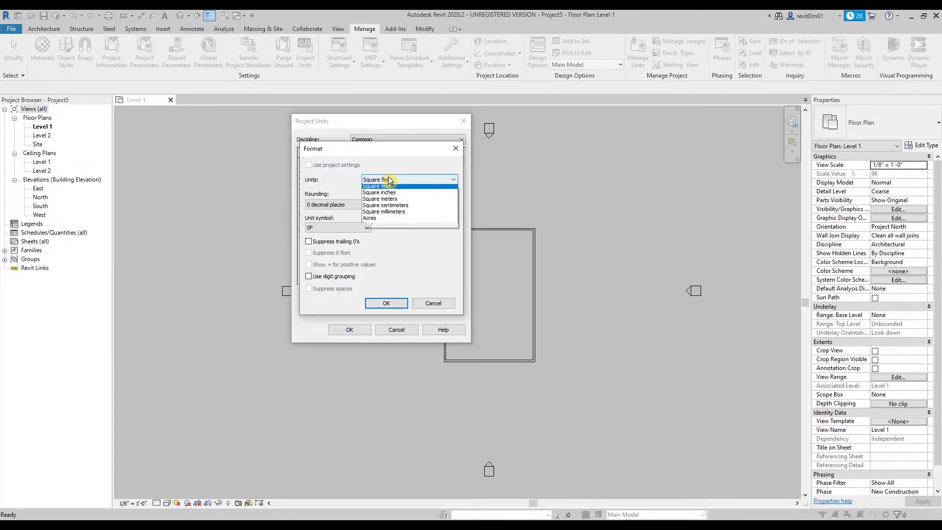
pyautogui.click(383, 201)
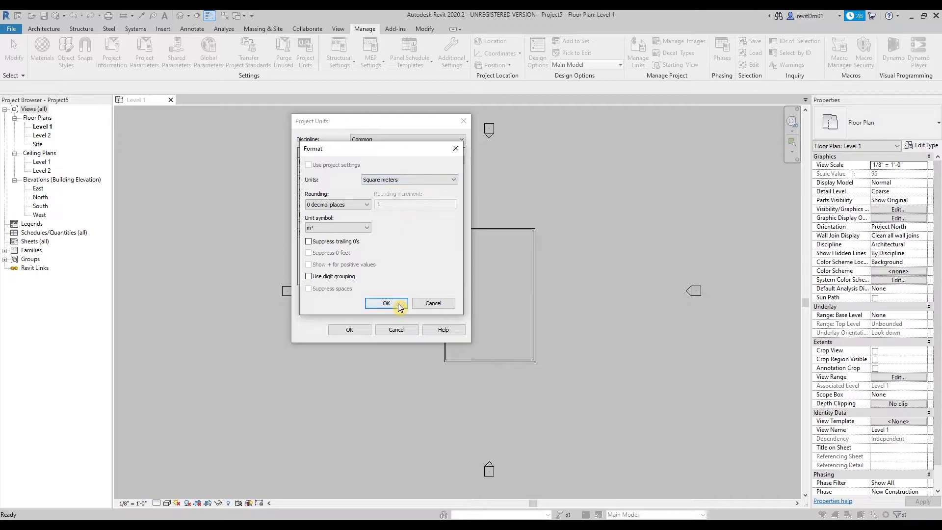
pyautogui.click(386, 302)
pyautogui.click(363, 330)
pyautogui.moveTo(564, 283); pyautogui.dragTo(597, 286, button='middle')
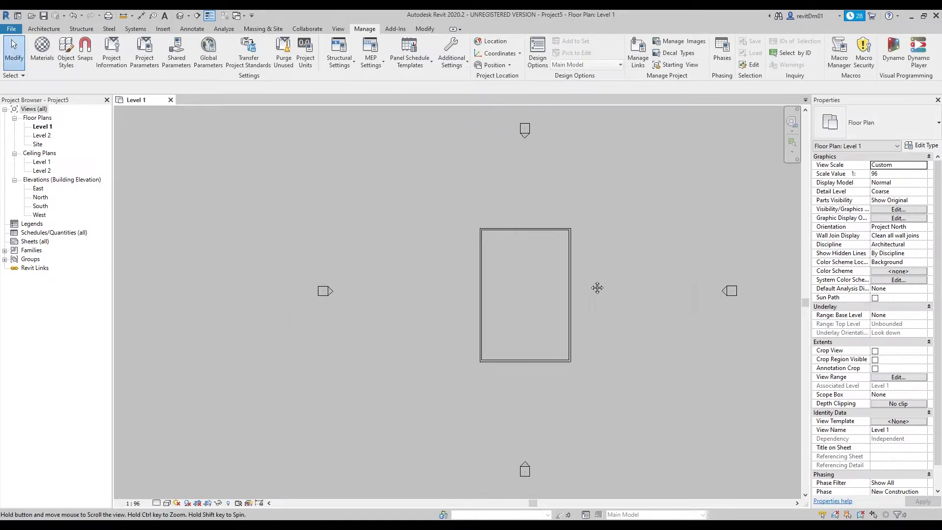
pyautogui.scroll(1, 597, 282)
# - Change the 16459.2 distance between the walls so the room is 8000 long
pyautogui.scroll(-1, 589, 250)
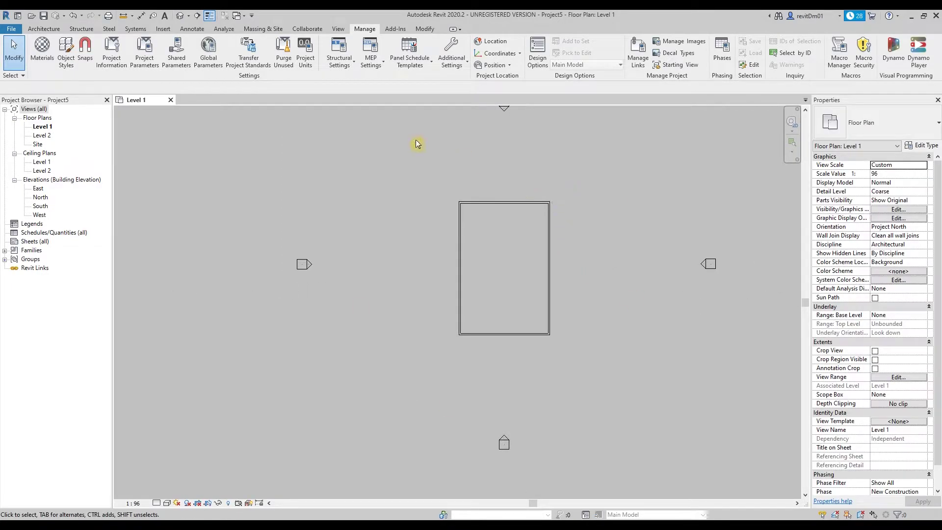
pyautogui.moveTo(416, 140); pyautogui.dragTo(614, 377)
pyautogui.scroll(-1, 597, 280)
pyautogui.click(587, 277)
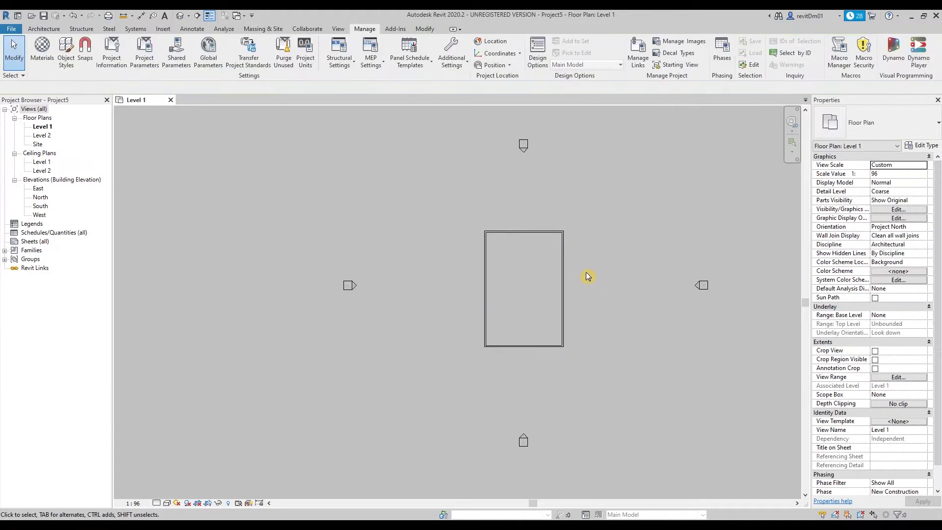
pyautogui.scroll(1, 590, 291)
pyautogui.click(532, 346)
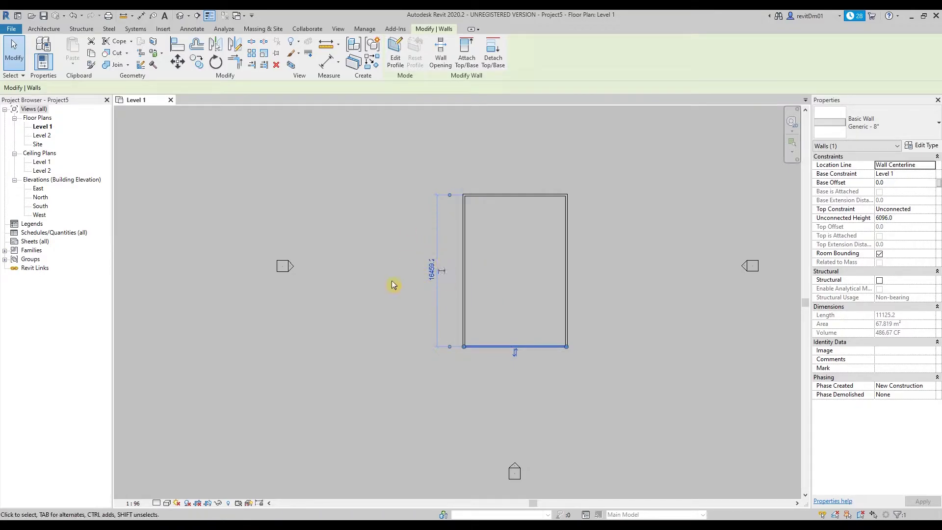
pyautogui.click(433, 271)
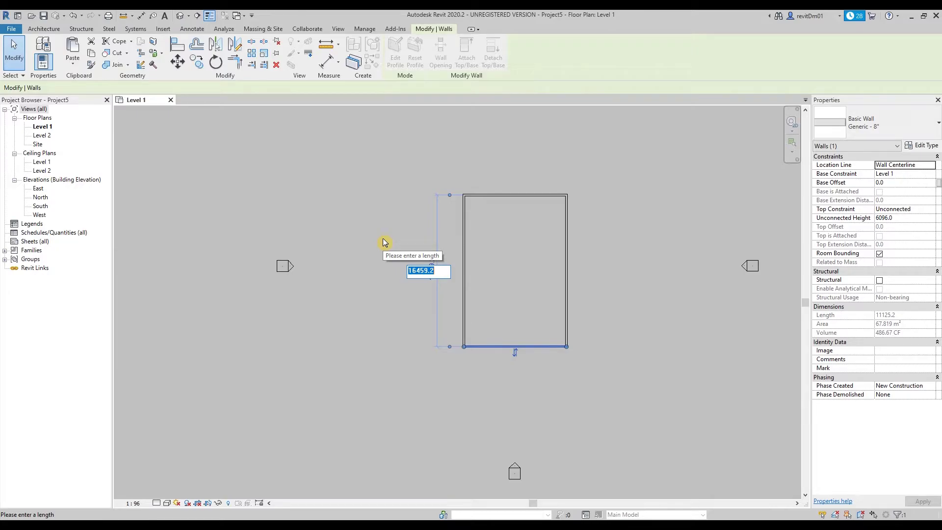
pyautogui.write('8')
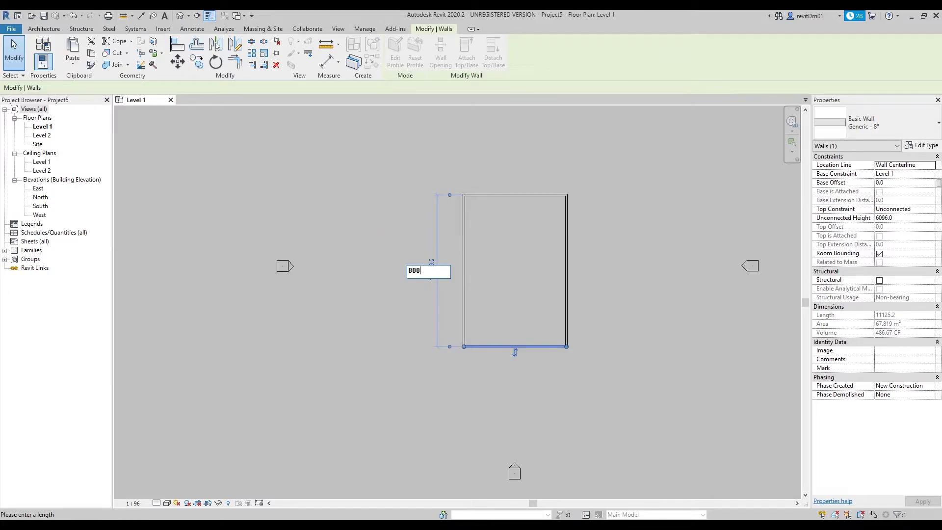
pyautogui.write('00')
pyautogui.press('Return')
pyautogui.click(508, 302)
# - Resize the room's 11125.2 width dimension to 6000 using the right wall
pyautogui.scroll(3, 508, 302)
pyautogui.moveTo(508, 302); pyautogui.dragTo(486, 423, button='middle')
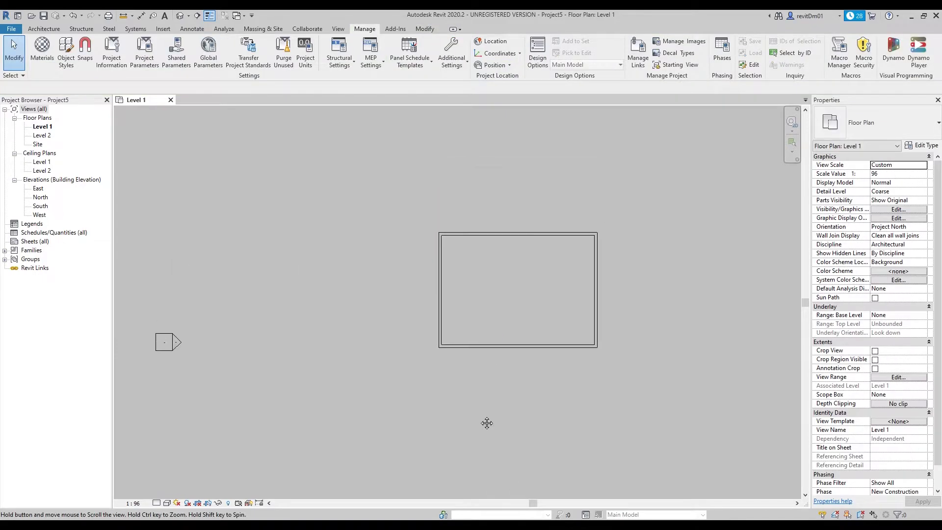
pyautogui.scroll(-3, 461, 372)
pyautogui.scroll(2, 442, 284)
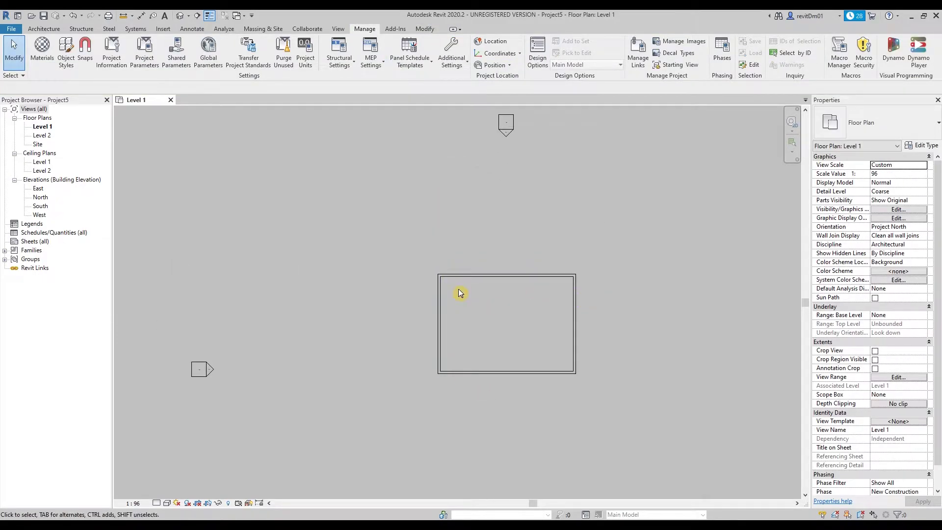
pyautogui.click(571, 290)
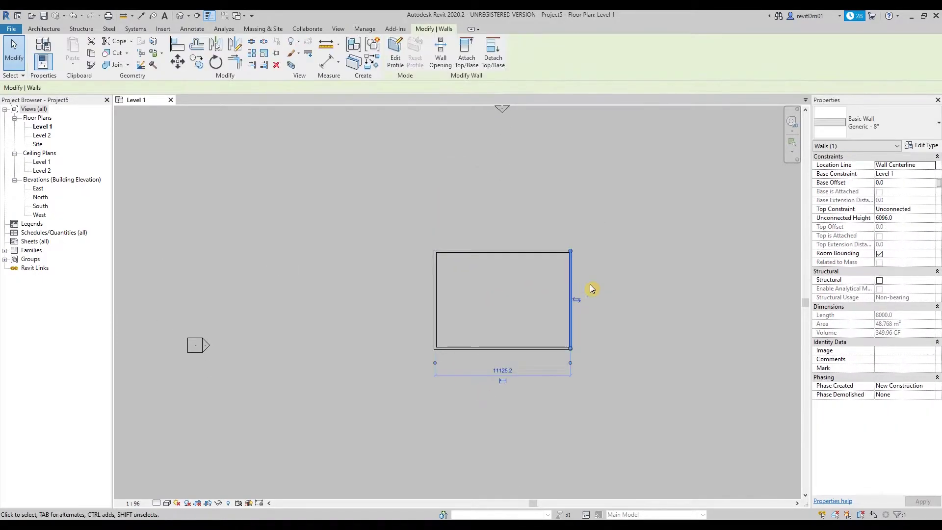
pyautogui.click(503, 371)
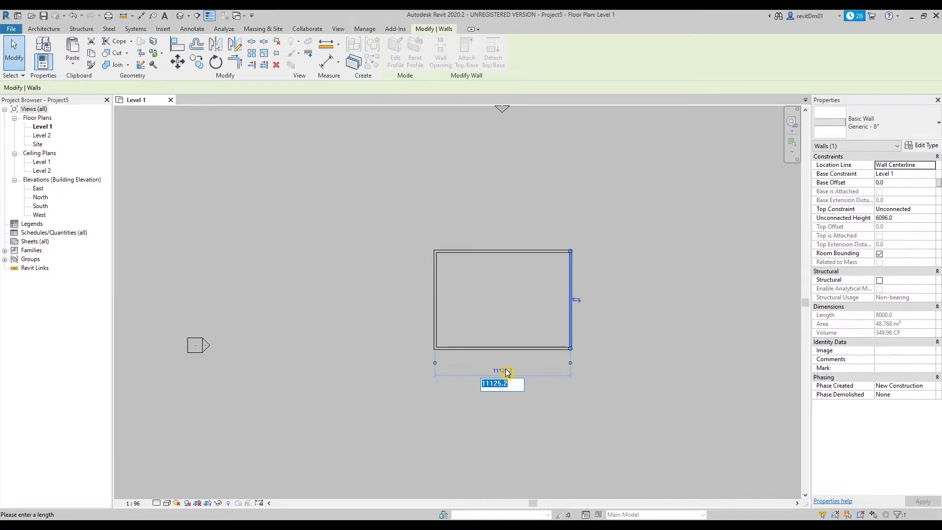
pyautogui.write('6m')
pyautogui.press('Return')
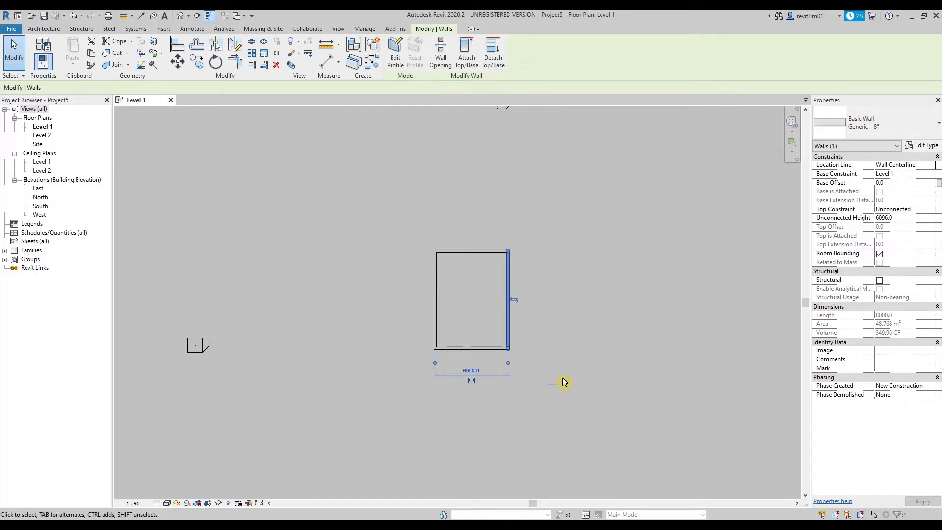
pyautogui.scroll(3, 555, 352)
pyautogui.click(528, 344)
pyautogui.scroll(-1, 564, 358)
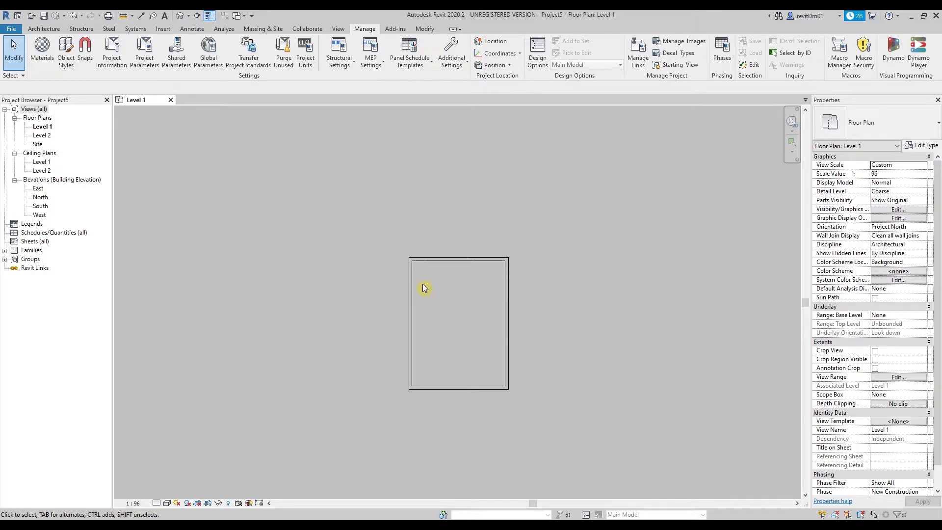
pyautogui.click(48, 30)
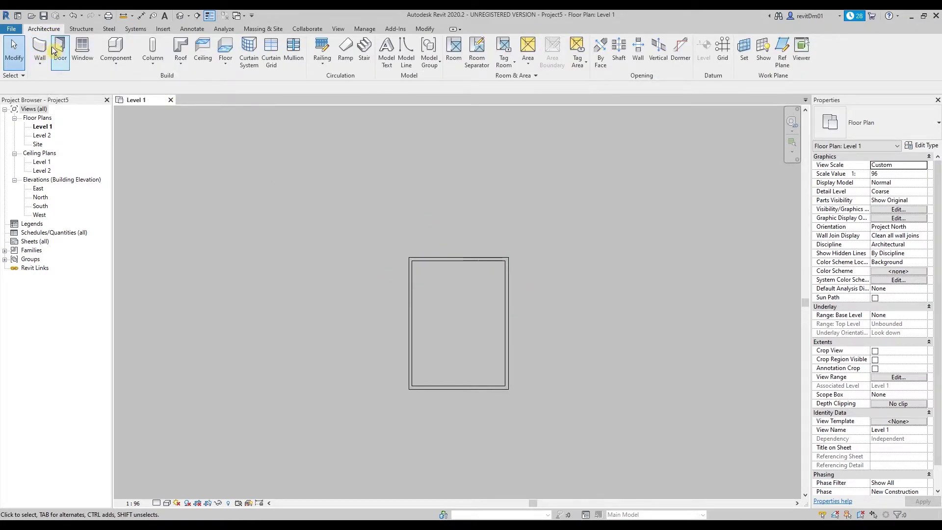
# - Place Single-Flush 36" x 84" doors near the top-left and bottom-right corners
pyautogui.click(60, 47)
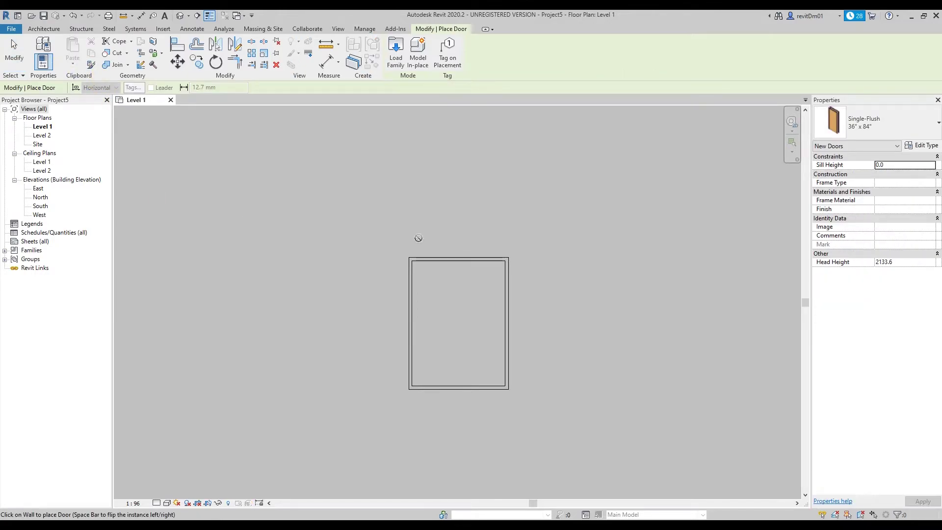
pyautogui.scroll(2, 429, 260)
pyautogui.scroll(1, 422, 256)
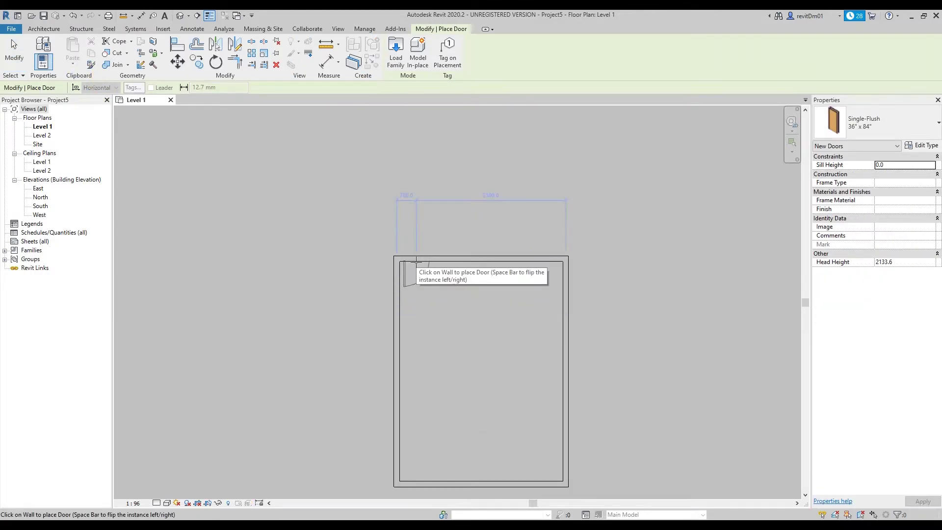
pyautogui.click(417, 258)
pyautogui.scroll(-1, 481, 352)
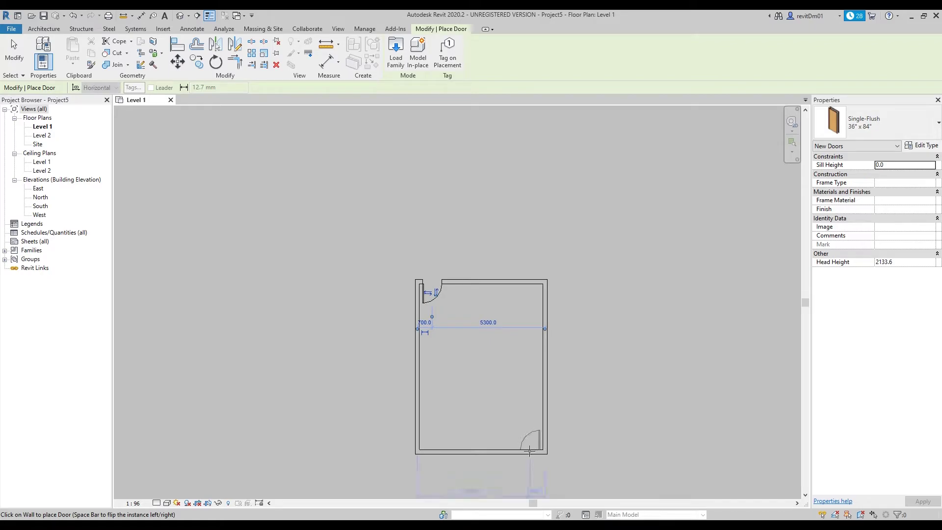
pyautogui.click(530, 449)
pyautogui.scroll(1, 610, 278)
pyautogui.press('Escape')
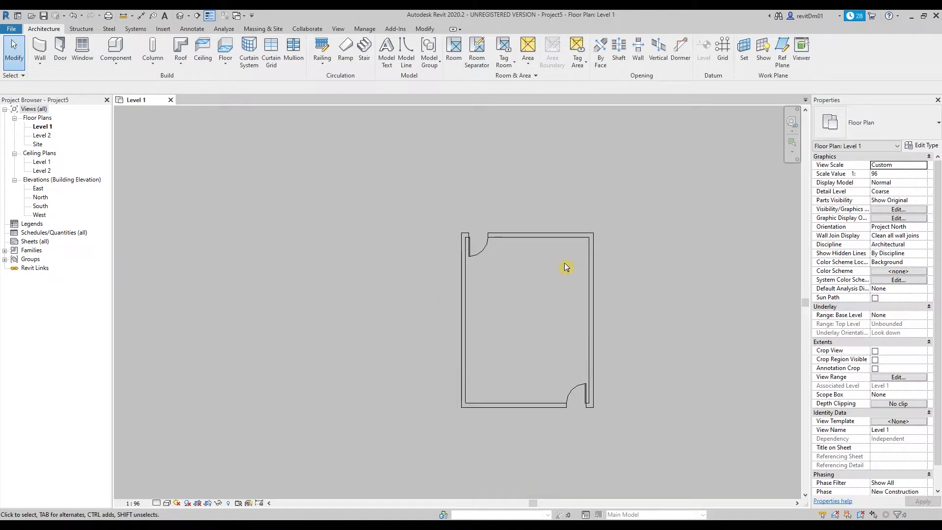
pyautogui.scroll(1, 500, 286)
pyautogui.moveTo(444, 282); pyautogui.dragTo(503, 261, button='middle')
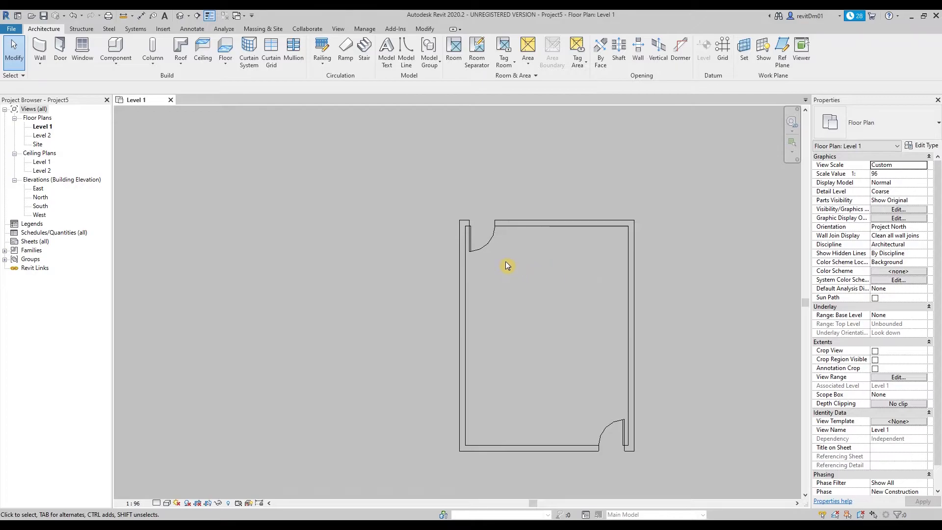
# - Try the top-left door's flip arrows for swing and hinge, leaving it opening inward
pyautogui.click(484, 247)
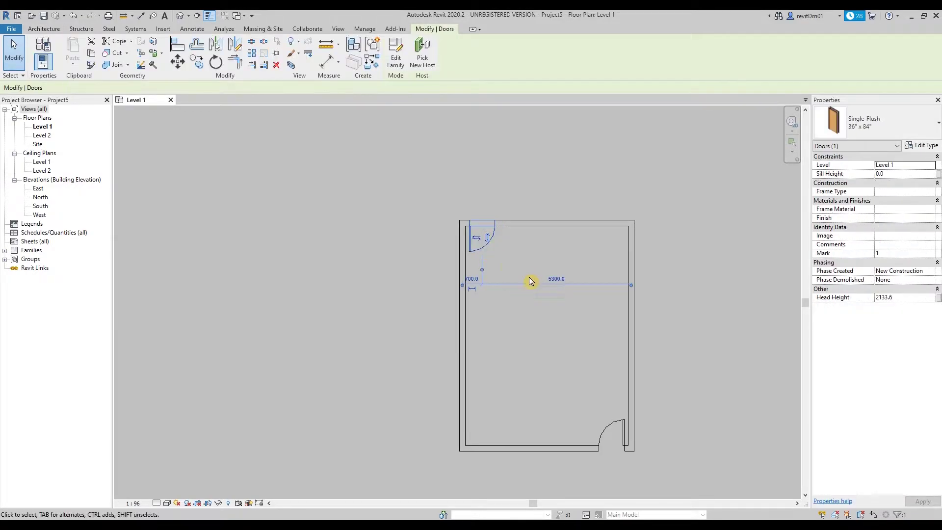
pyautogui.scroll(3, 491, 252)
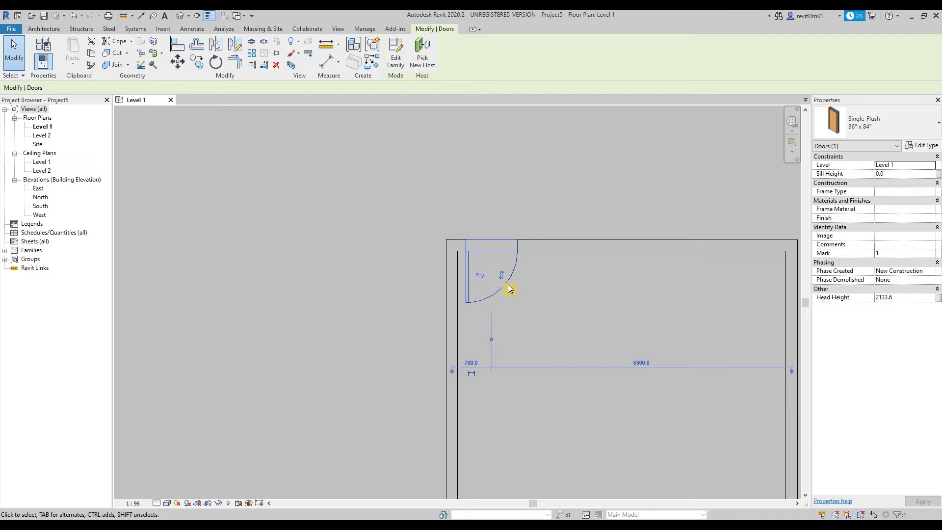
pyautogui.scroll(1, 505, 280)
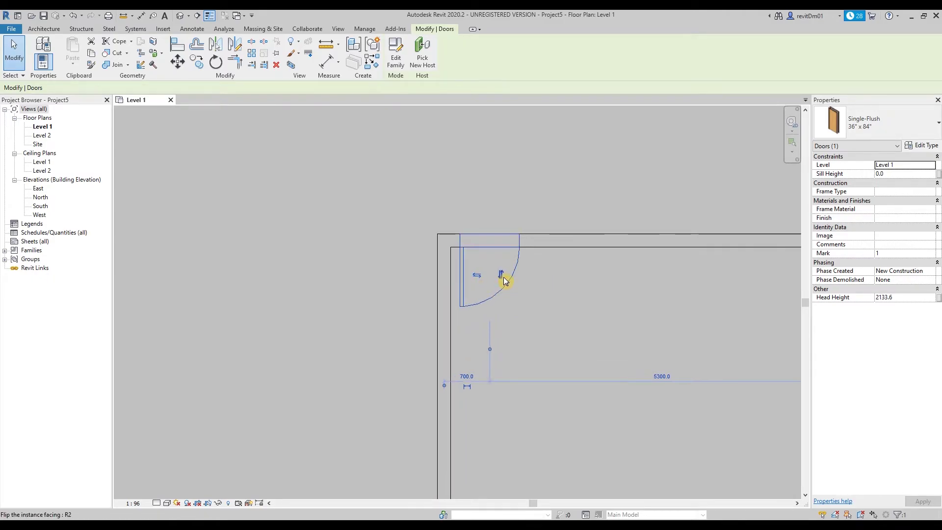
pyautogui.click(503, 277)
pyautogui.click(501, 212)
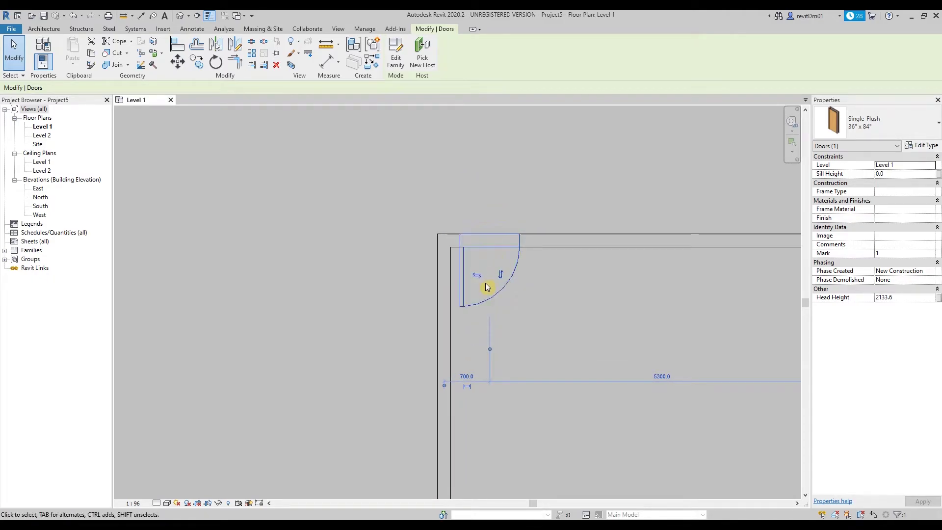
pyautogui.click(477, 275)
pyautogui.click(479, 273)
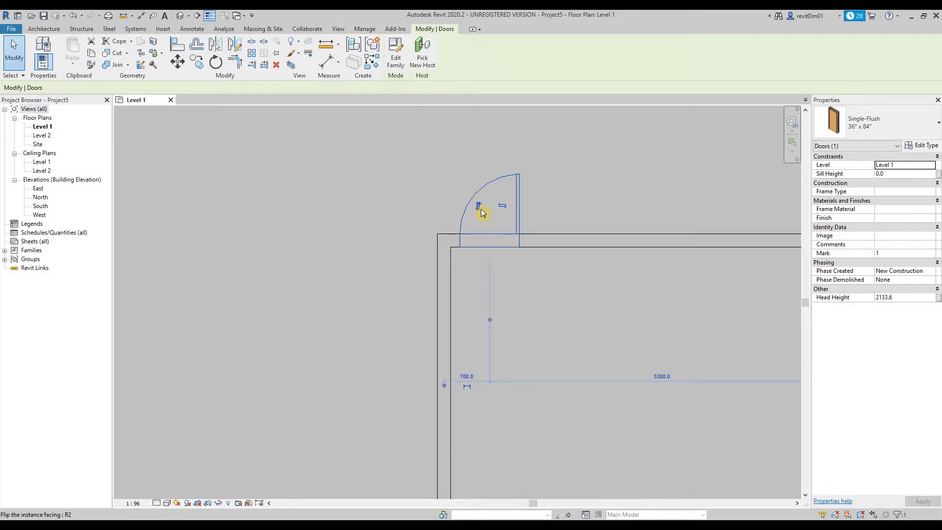
pyautogui.click(482, 213)
pyautogui.click(507, 275)
pyautogui.scroll(-1, 554, 289)
pyautogui.press('Escape')
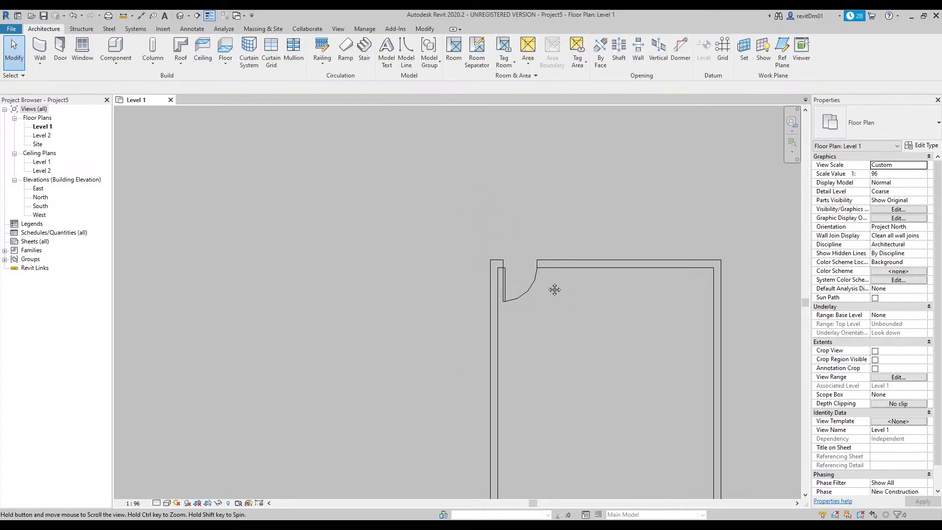
# - Cycle the top-left door's orientation with Space until it swings into the room
pyautogui.moveTo(554, 290); pyautogui.dragTo(475, 223, button='middle')
pyautogui.scroll(-2, 489, 249)
pyautogui.scroll(3, 500, 316)
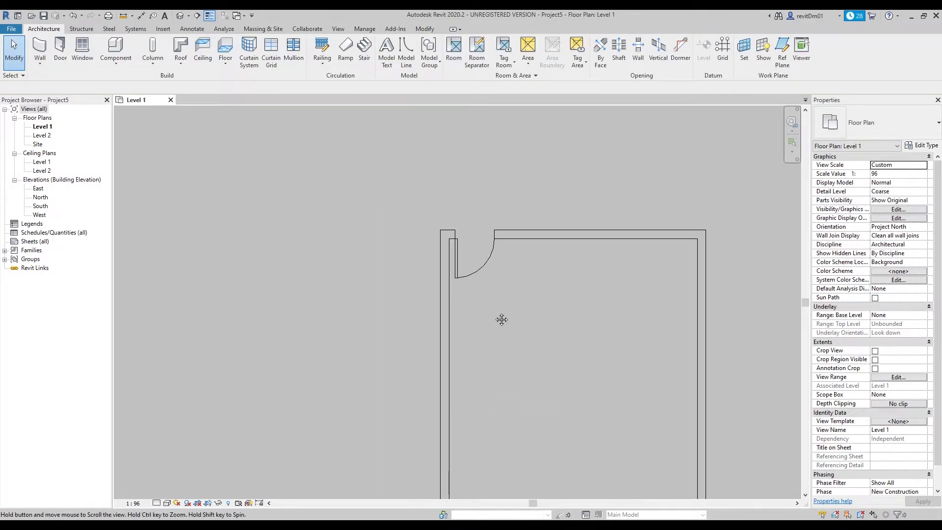
pyautogui.click(466, 277)
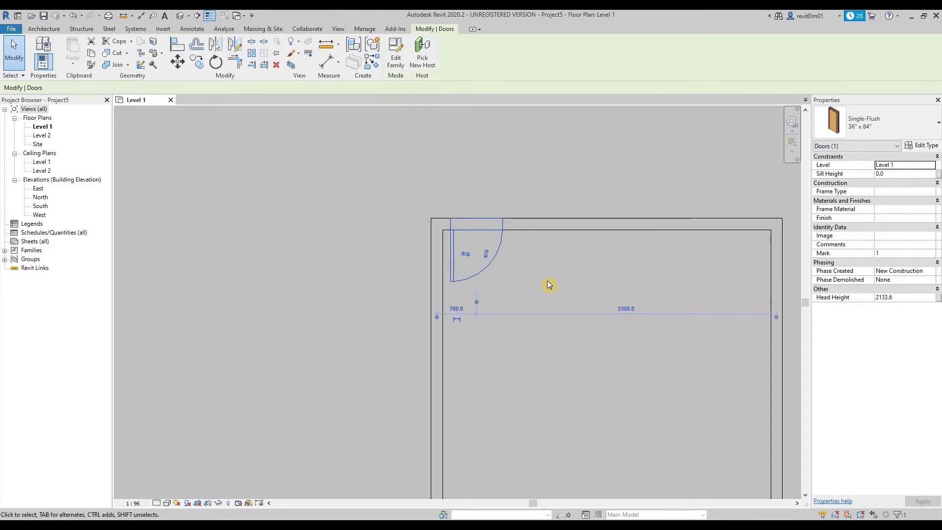
pyautogui.press('space')
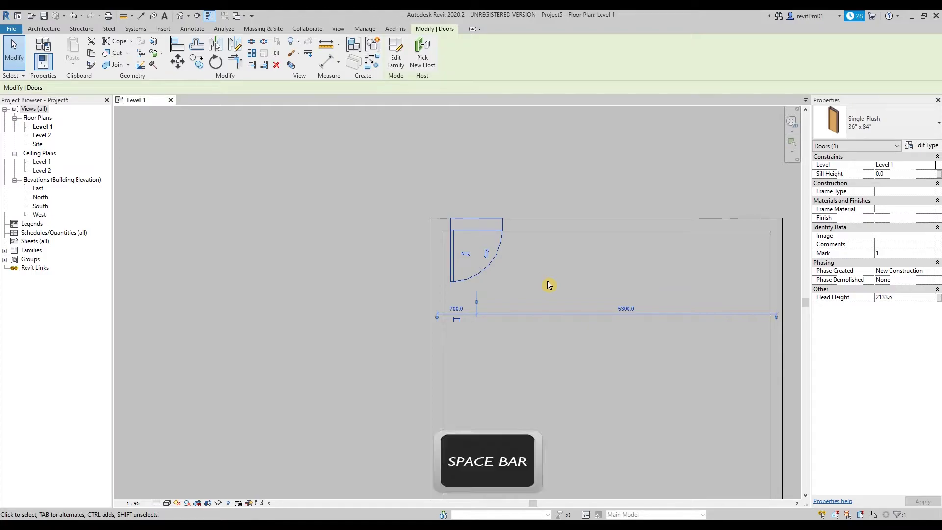
pyautogui.press('space')
pyautogui.press('space')
pyautogui.press('space')
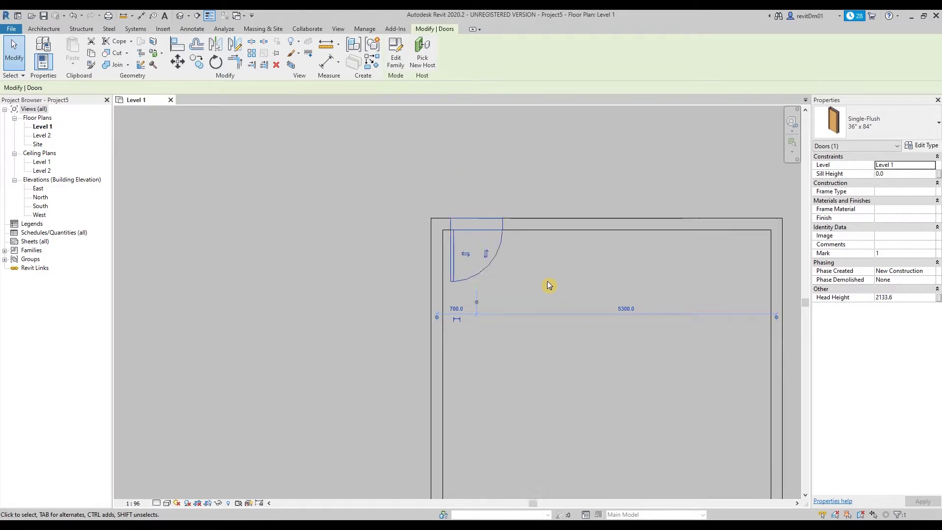
pyautogui.scroll(-1, 541, 278)
pyautogui.click(541, 278)
pyautogui.scroll(-3, 519, 246)
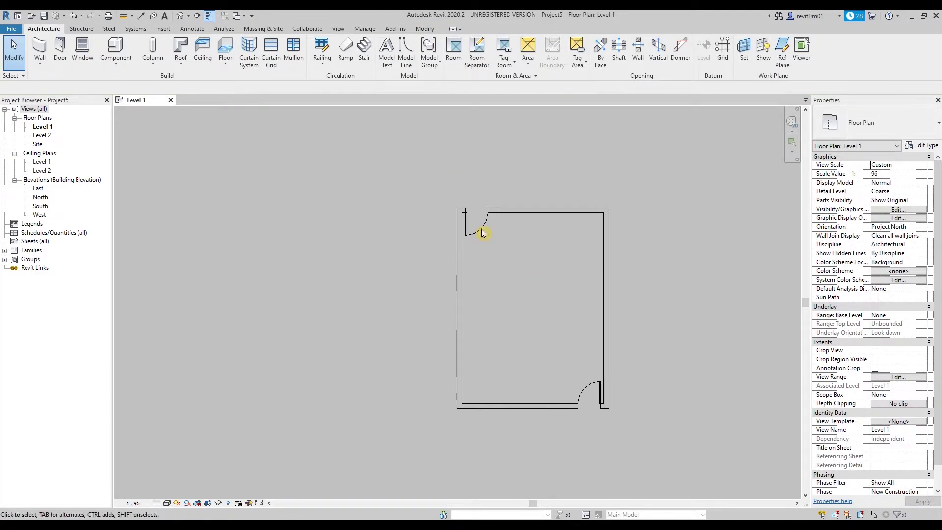
# - Place Fixed 36" x 48" windows in the room's top and bottom walls, two each
pyautogui.click(82, 49)
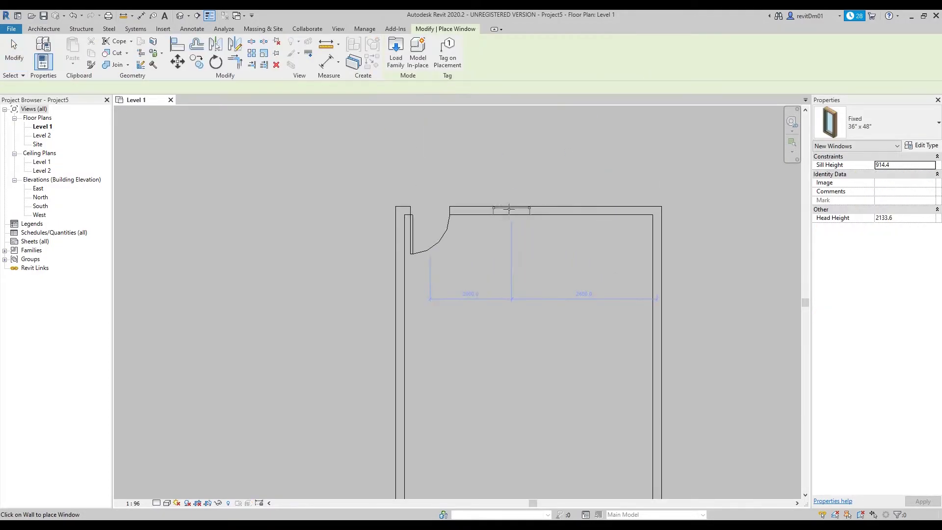
pyautogui.scroll(2, 538, 209)
pyautogui.click(495, 208)
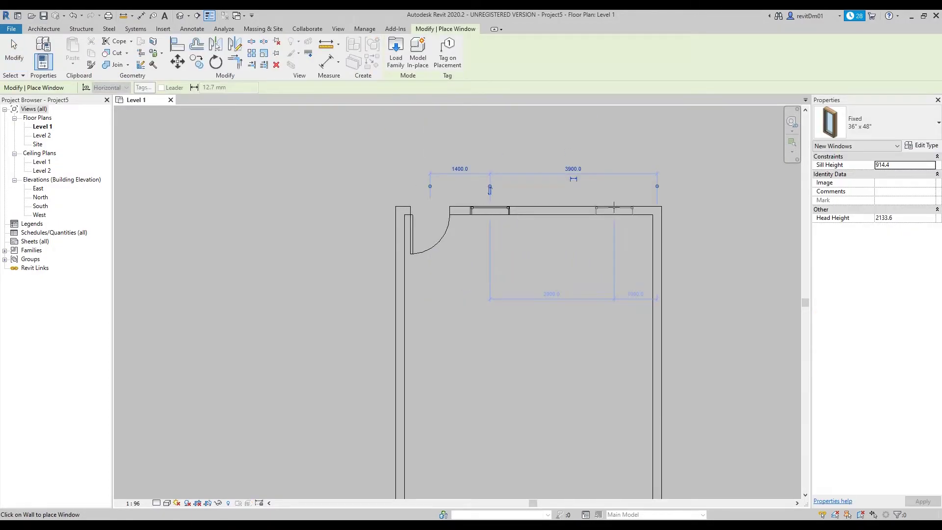
pyautogui.scroll(-2, 610, 209)
pyautogui.moveTo(611, 209); pyautogui.dragTo(613, 135, button='middle')
pyautogui.scroll(2, 536, 343)
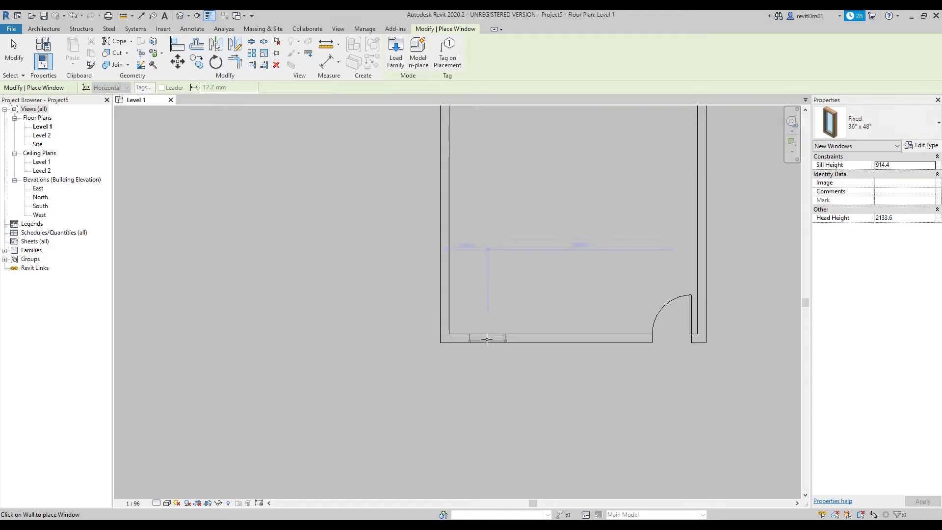
pyautogui.click(611, 339)
pyautogui.scroll(-2, 611, 343)
pyautogui.moveTo(592, 373); pyautogui.dragTo(646, 326, button='middle')
pyautogui.scroll(2, 584, 343)
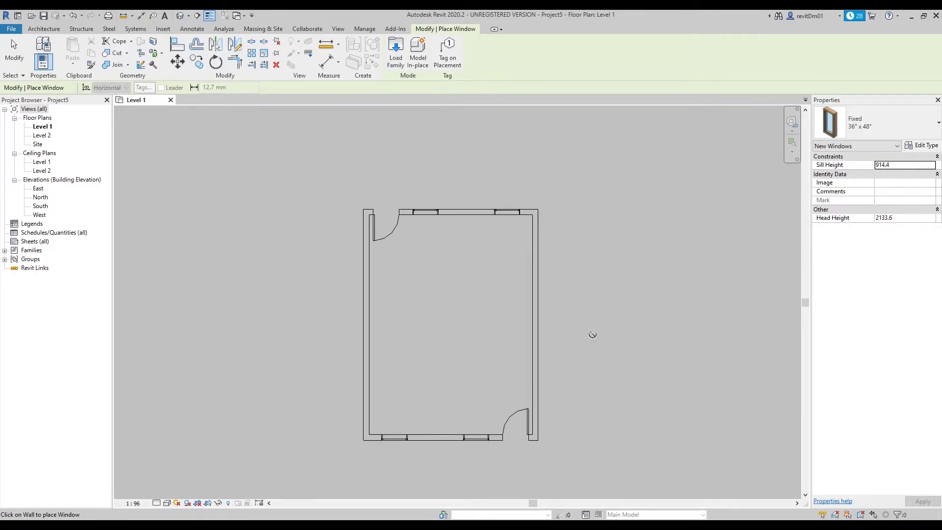
pyautogui.press('Escape')
pyautogui.press('Escape')
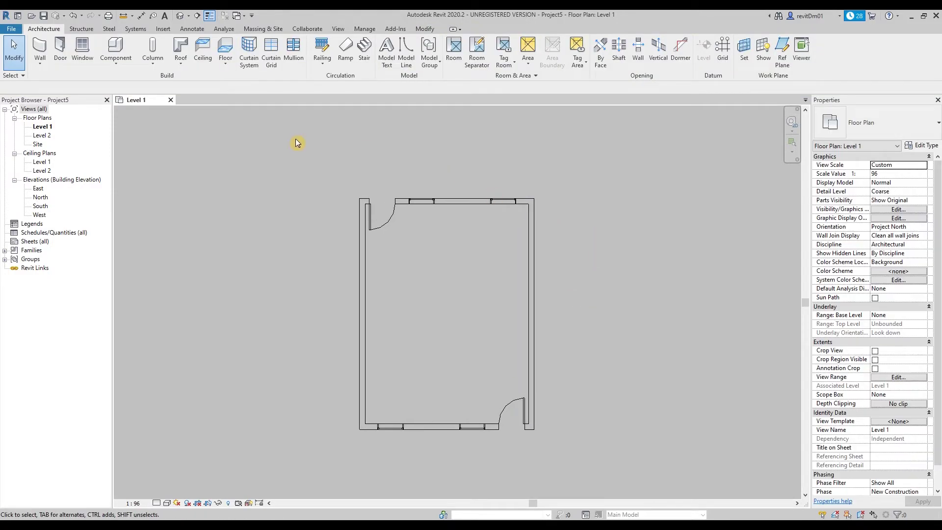
# - Begin a new floor boundary sketch using the Rectangle draw tool
pyautogui.click(226, 47)
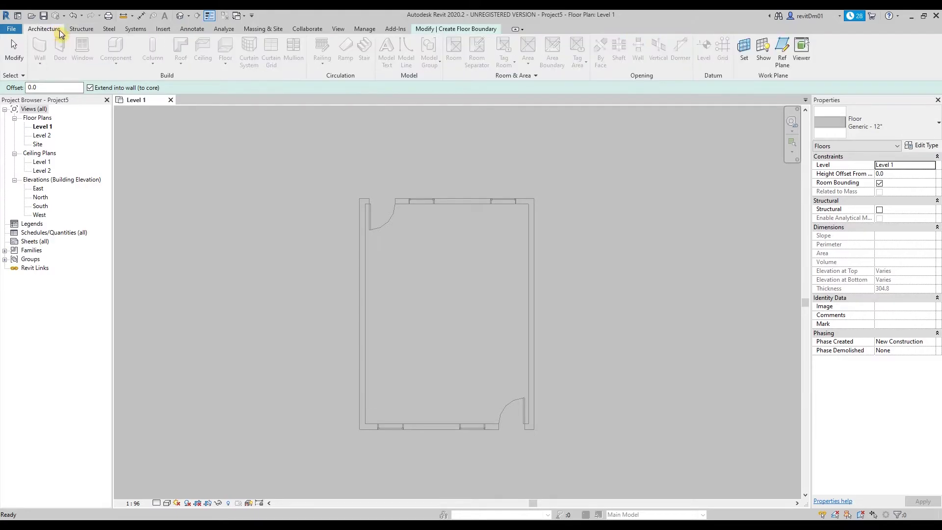
pyautogui.press('Escape')
pyautogui.click(45, 28)
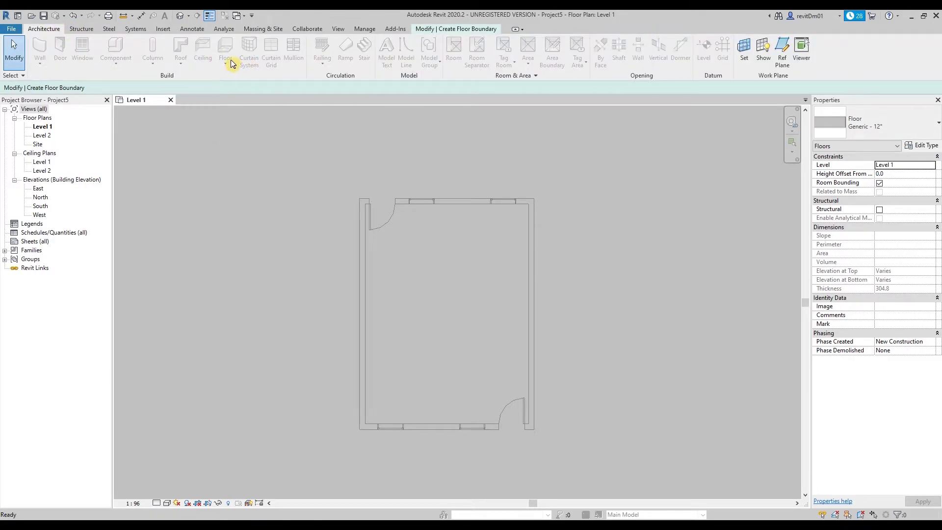
pyautogui.click(448, 29)
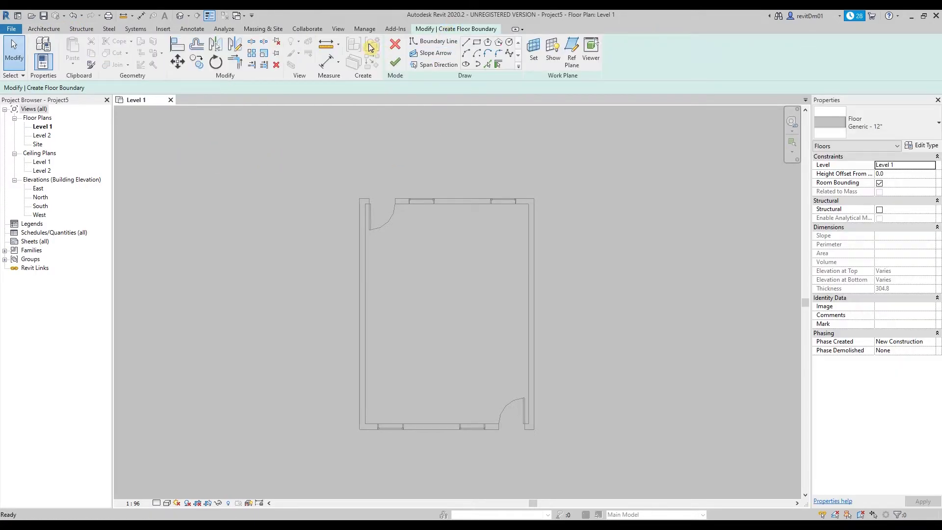
pyautogui.click(397, 45)
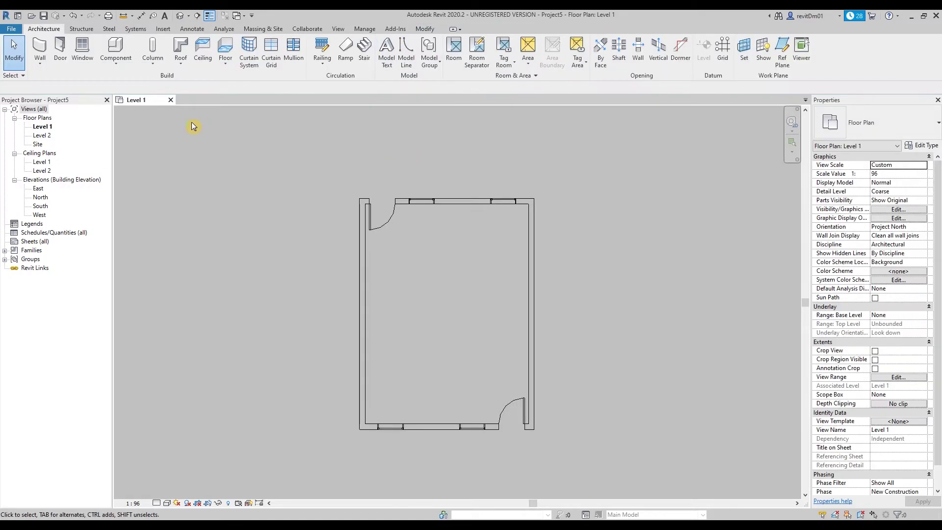
pyautogui.click(225, 45)
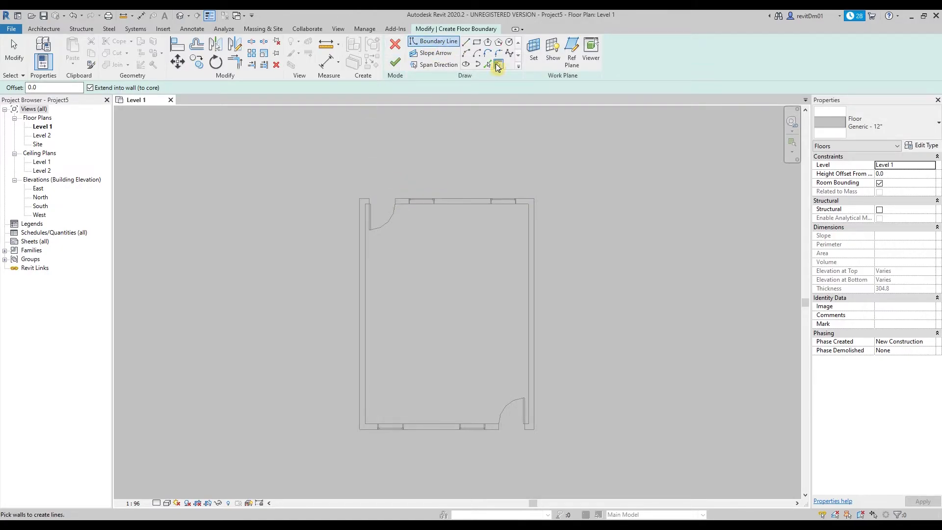
pyautogui.click(476, 42)
# - Trace the wall corners and finish, creating a 45.196 m² Generic 12" floor
pyautogui.scroll(2, 366, 204)
pyautogui.click(365, 193)
pyautogui.scroll(-2, 365, 193)
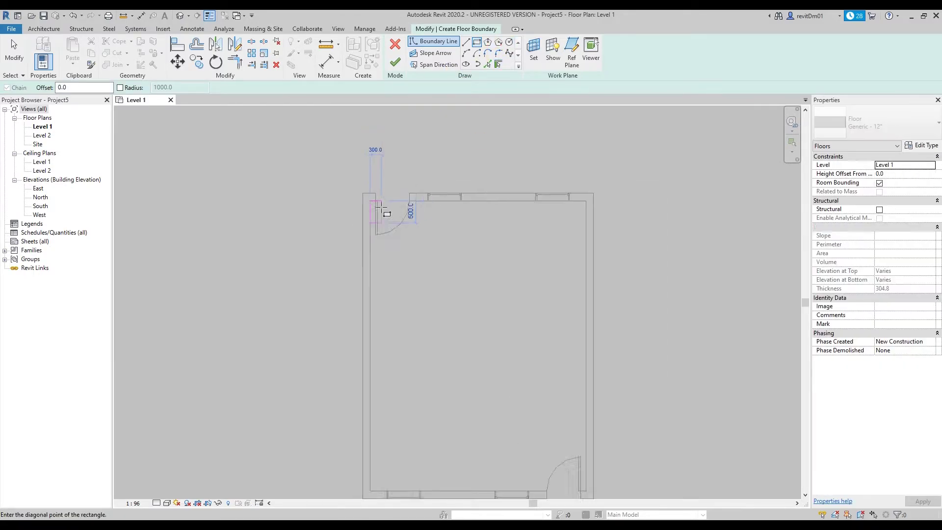
pyautogui.scroll(2, 540, 407)
pyautogui.click(524, 393)
pyautogui.scroll(-4, 600, 309)
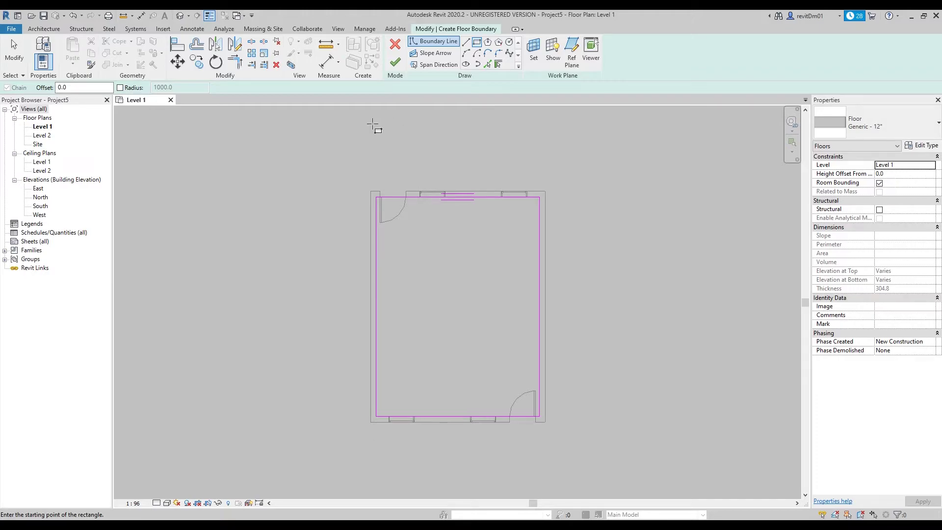
pyautogui.click(394, 64)
pyautogui.moveTo(363, 157); pyautogui.dragTo(403, 141, button='middle')
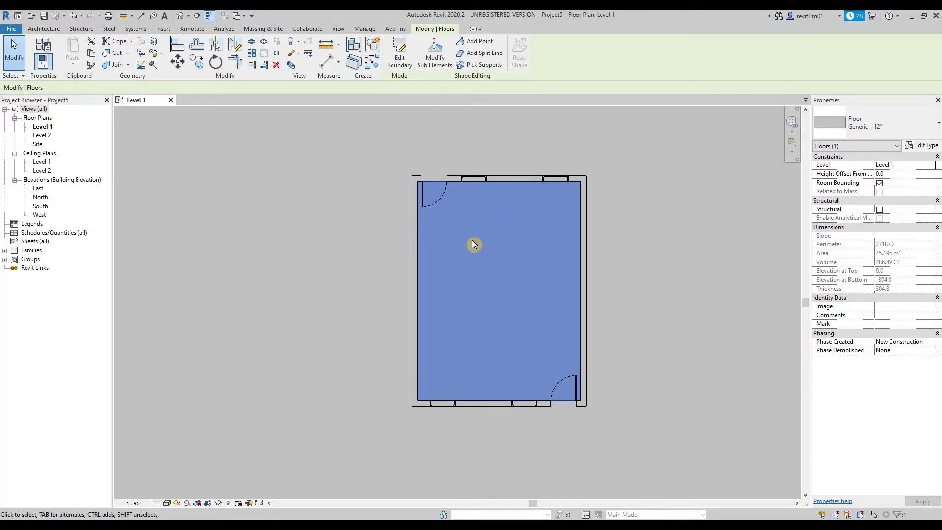
pyautogui.moveTo(472, 240); pyautogui.dragTo(455, 247, button='middle')
pyautogui.click(373, 255)
# - Open the Level 2 floor plan and centre the walls in view
pyautogui.moveTo(375, 260); pyautogui.dragTo(343, 244, button='middle')
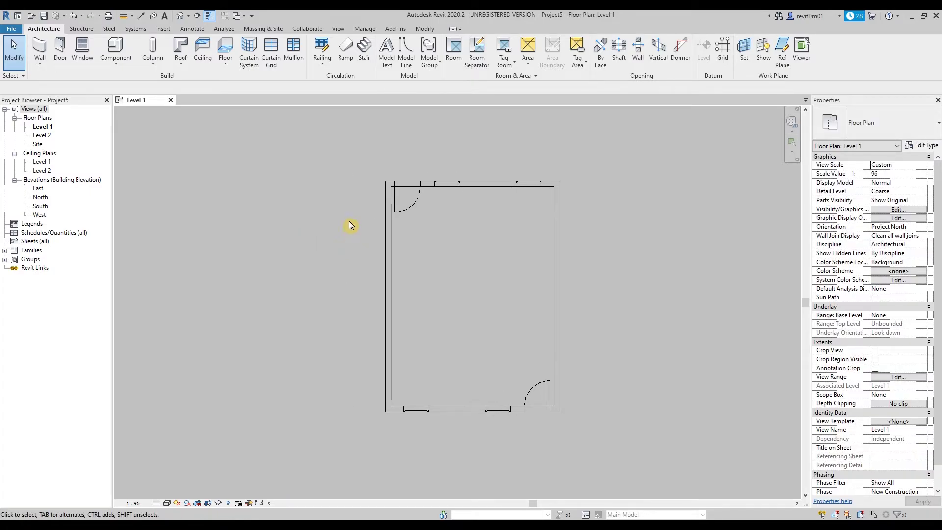
pyautogui.moveTo(340, 228); pyautogui.dragTo(315, 212, button='middle')
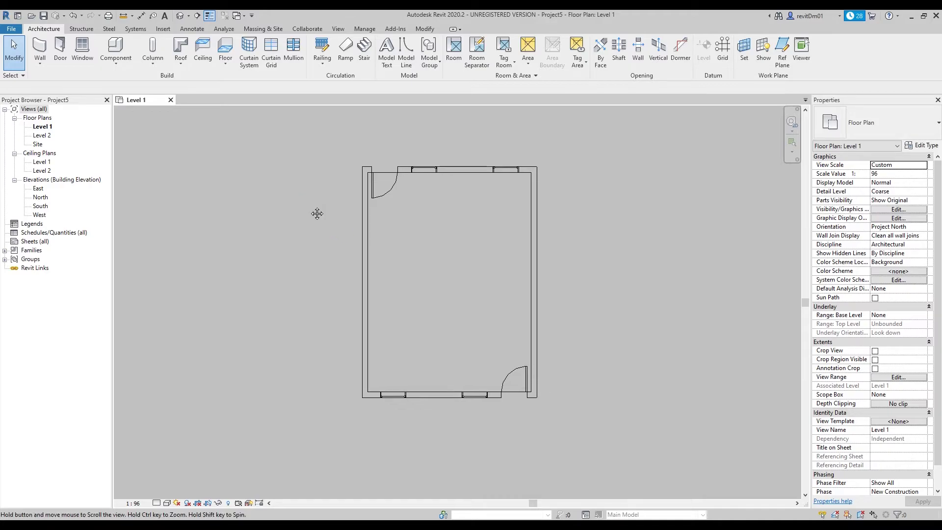
pyautogui.doubleClick(43, 136)
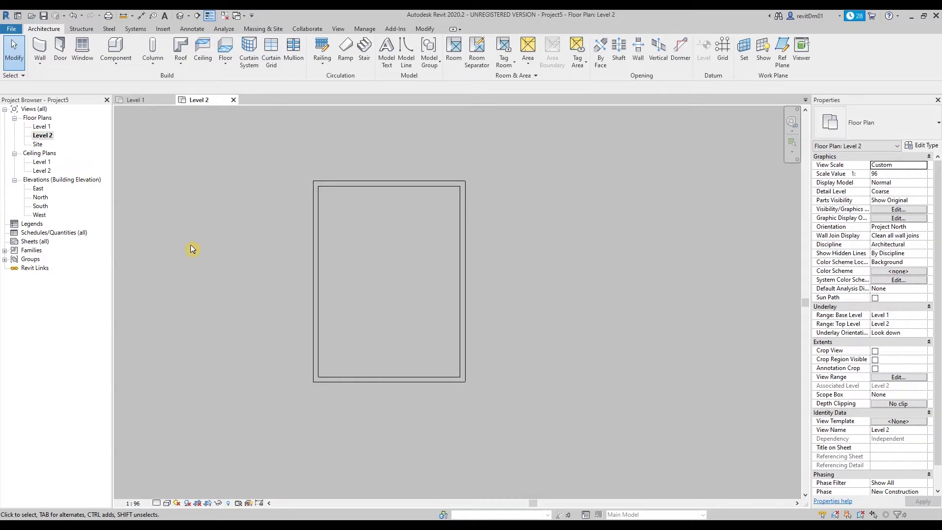
pyautogui.moveTo(224, 250); pyautogui.dragTo(265, 208, button='middle')
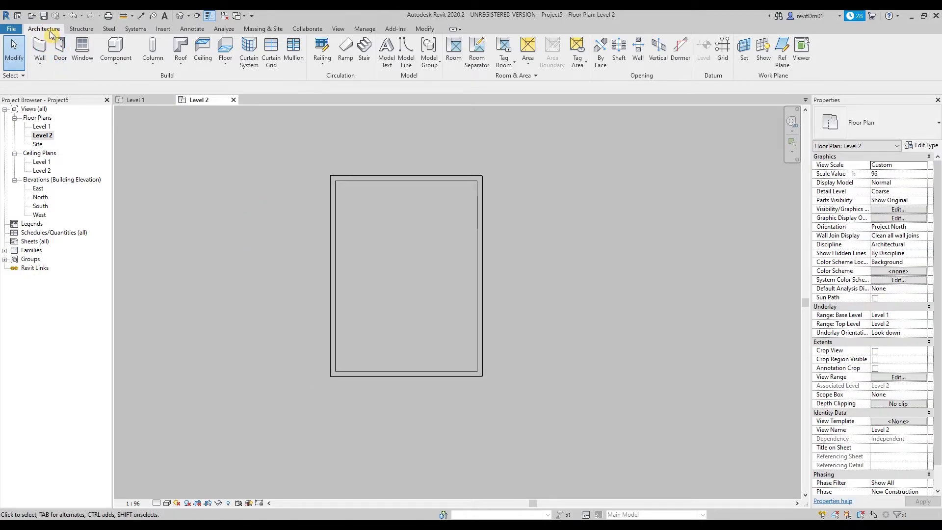
# - Sketch a Roof by Footprint boundary as a rectangle on the walls' outer corners
pyautogui.click(181, 46)
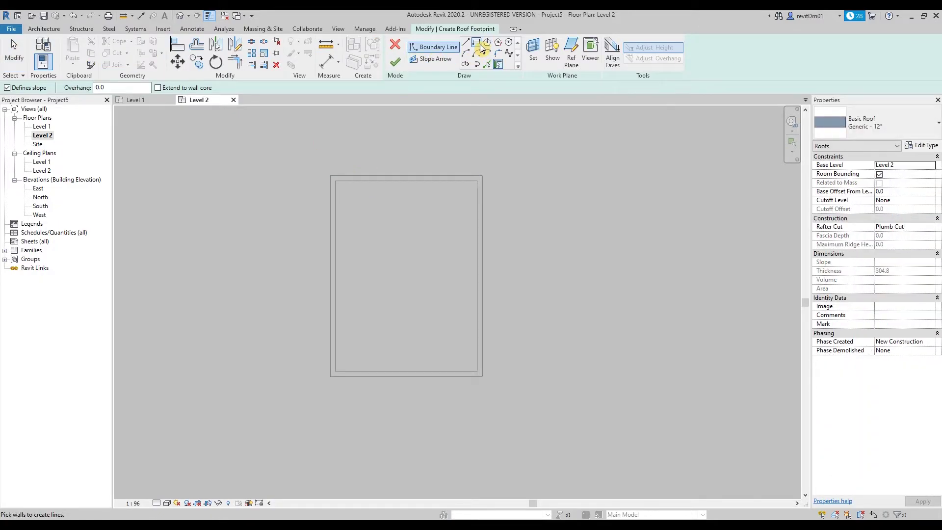
pyautogui.click(480, 46)
pyautogui.click(330, 175)
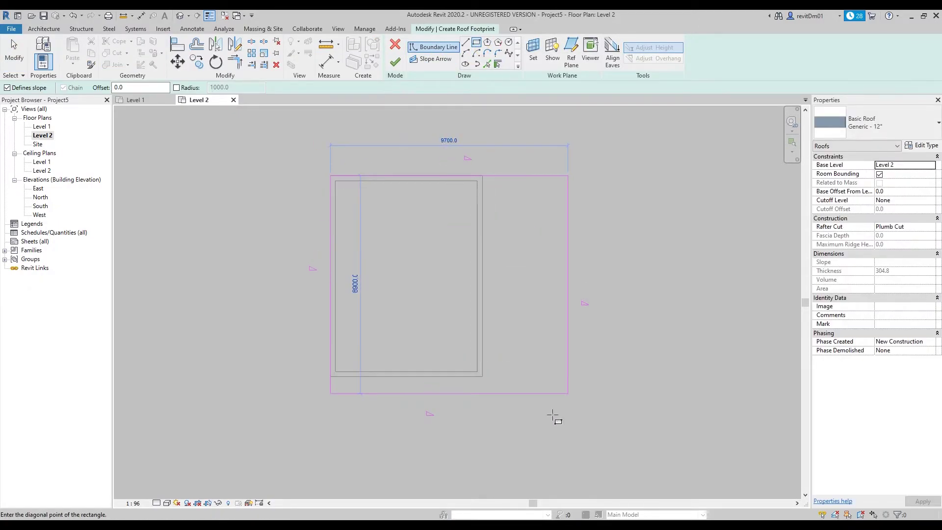
pyautogui.click(486, 382)
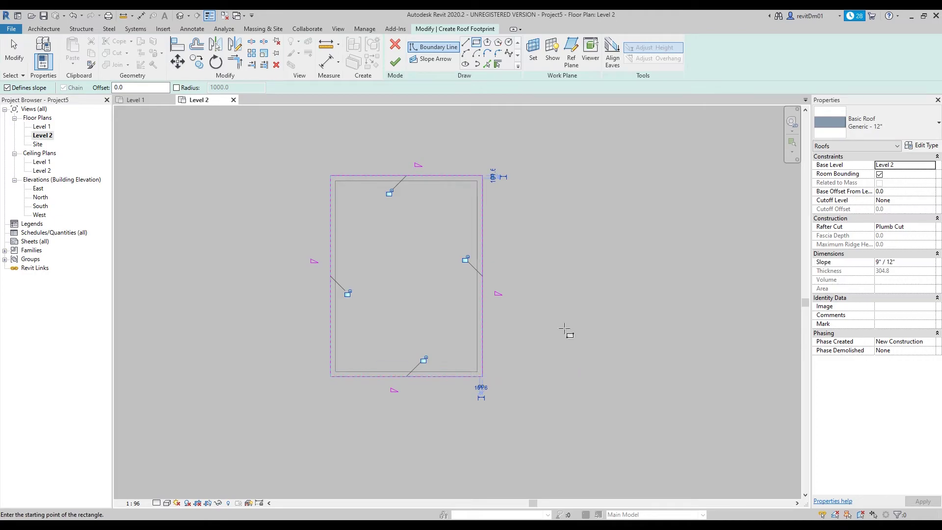
pyautogui.moveTo(554, 264); pyautogui.dragTo(570, 264, button='middle')
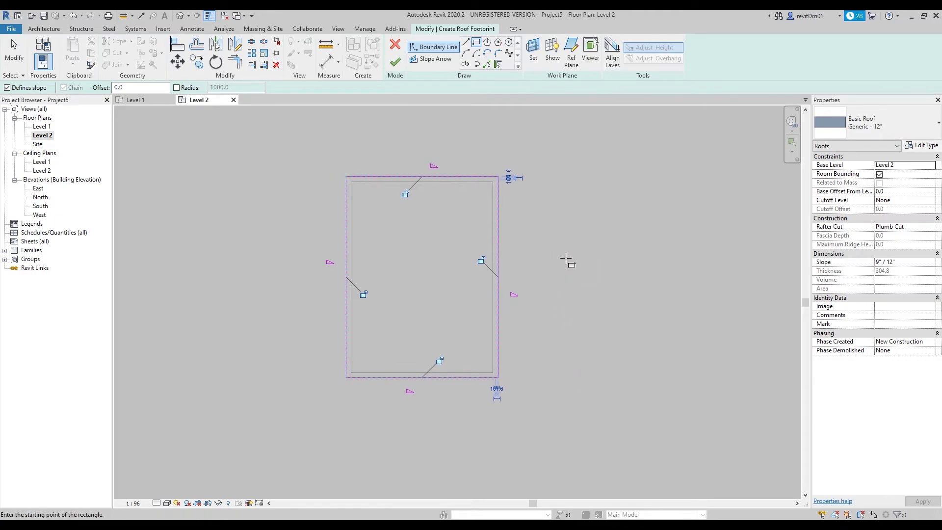
pyautogui.press('Escape')
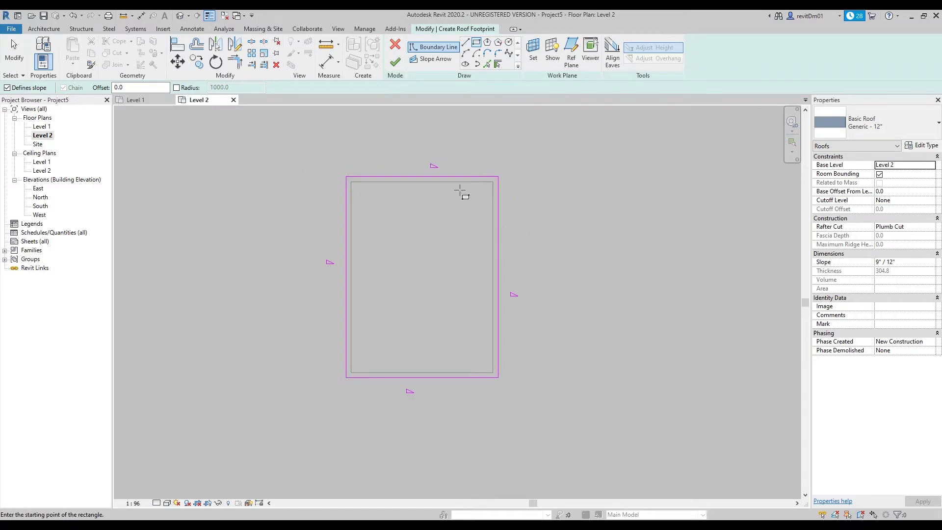
pyautogui.moveTo(557, 173)
pyautogui.mouseDown(button='middle')
pyautogui.moveTo(513, 167)
pyautogui.moveTo(572, 189)
pyautogui.mouseUp(button='middle')
pyautogui.press('Escape')
pyautogui.press('o')
pyautogui.press('f')
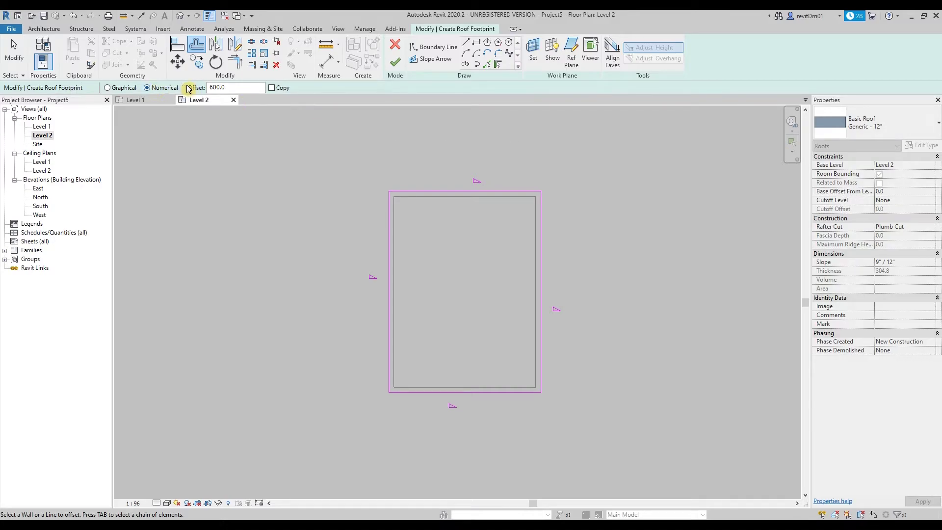
# - Set the offset distance to 1000 and trial-copy boundary lines outward, then undo
pyautogui.doubleClick(243, 85)
pyautogui.write('10')
pyautogui.click(272, 89)
pyautogui.click(415, 190)
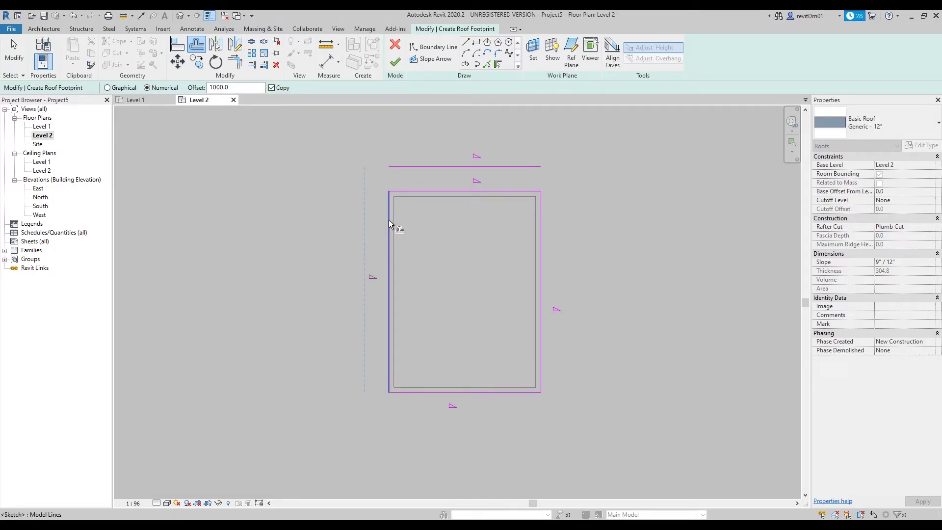
pyautogui.click(389, 221)
pyautogui.click(542, 216)
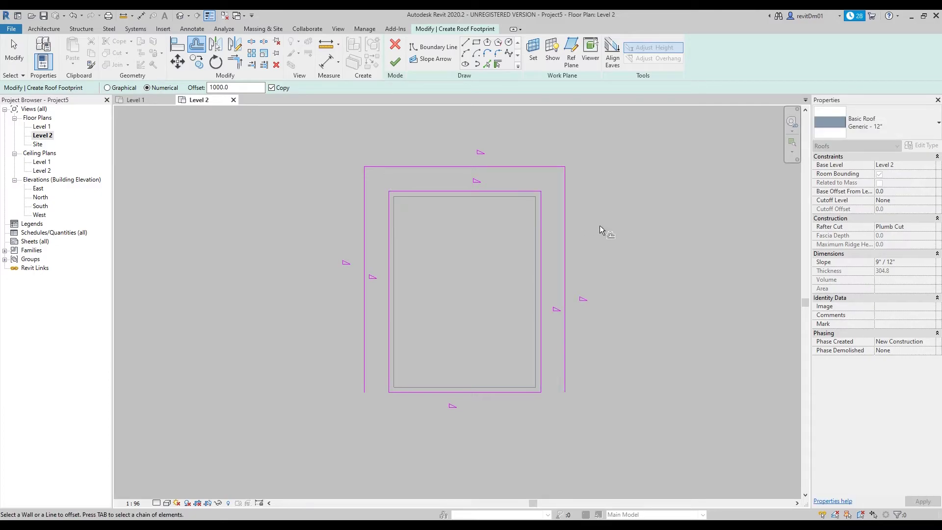
pyautogui.press('Escape')
pyautogui.hotkey('ctrl', 'z')
pyautogui.hotkey('ctrl', 'z')
pyautogui.hotkey('ctrl', 'z')
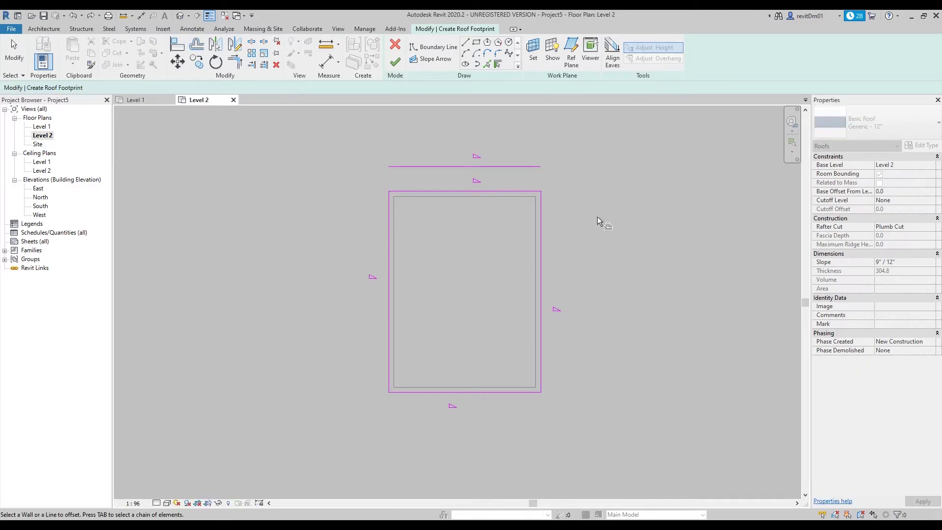
# - Move the four boundary lines 1000 outward one by one, then undo back
pyautogui.click(197, 45)
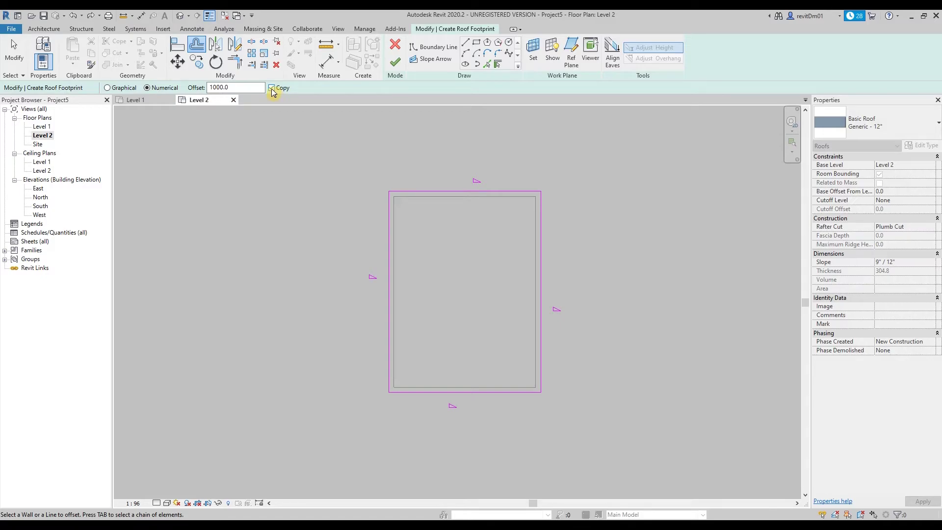
pyautogui.click(407, 191)
pyautogui.click(387, 216)
pyautogui.click(550, 218)
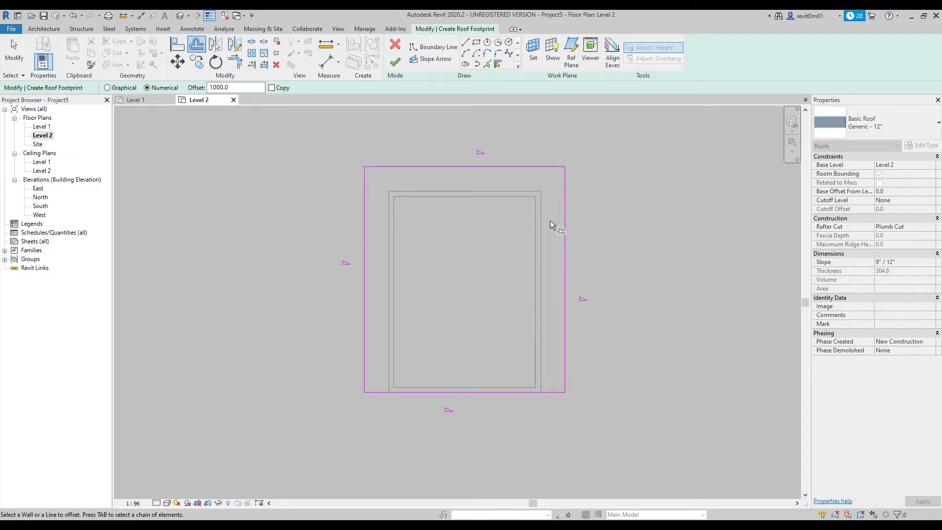
pyautogui.click(511, 394)
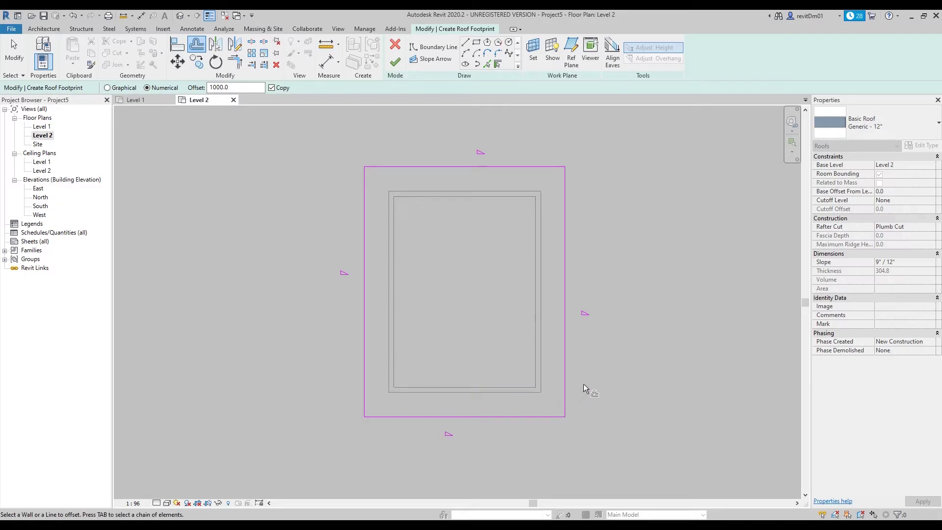
pyautogui.hotkey('ctrl', 'z')
pyautogui.hotkey('ctrl', 'z')
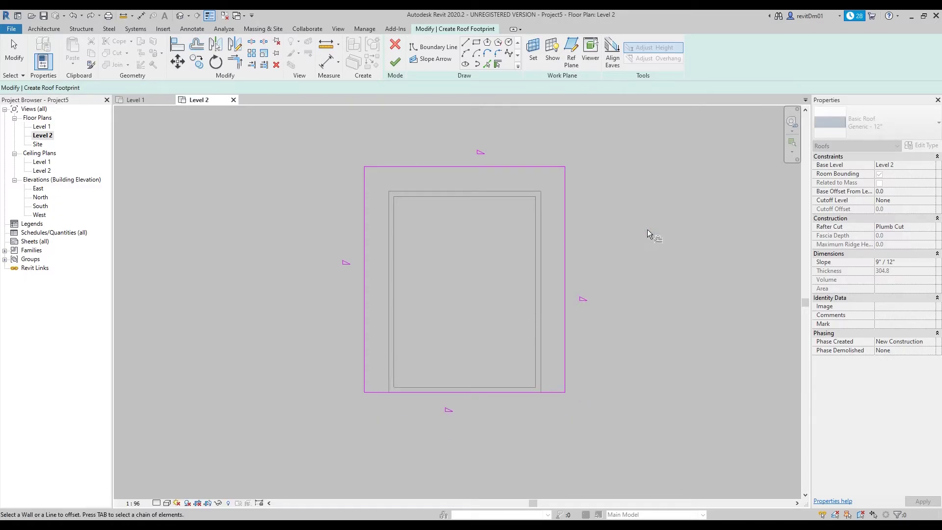
pyautogui.hotkey('ctrl', 'z')
pyautogui.hotkey('ctrl', 'z')
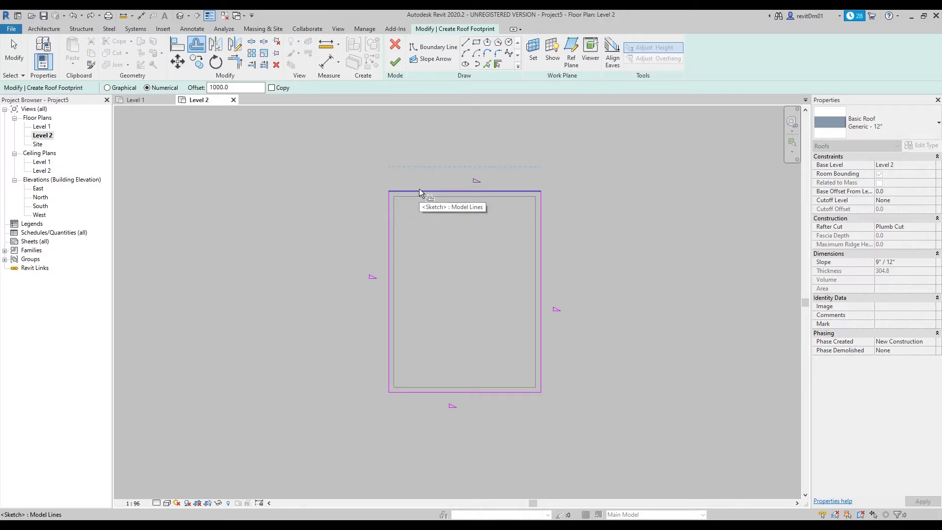
# - Tab-select the whole boundary chain and offset it 1000 outward in one go
pyautogui.press('Tab')
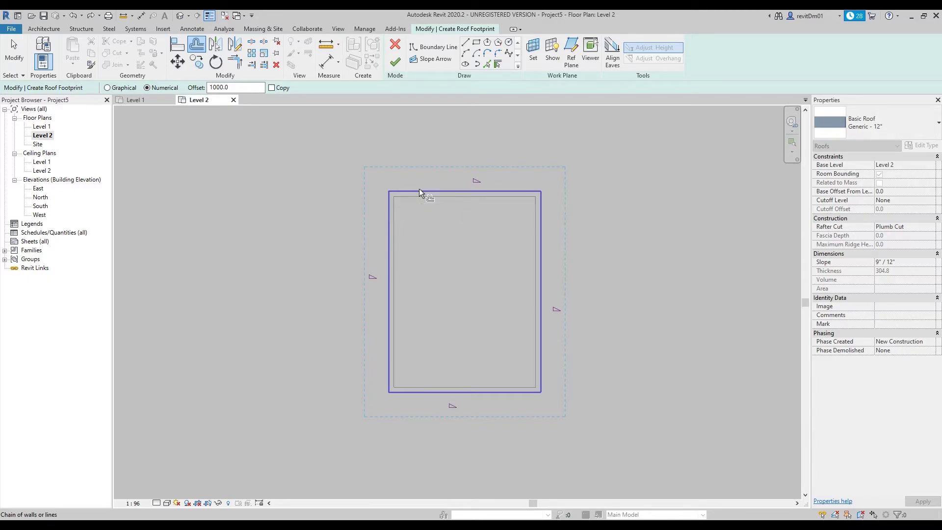
pyautogui.click(419, 189)
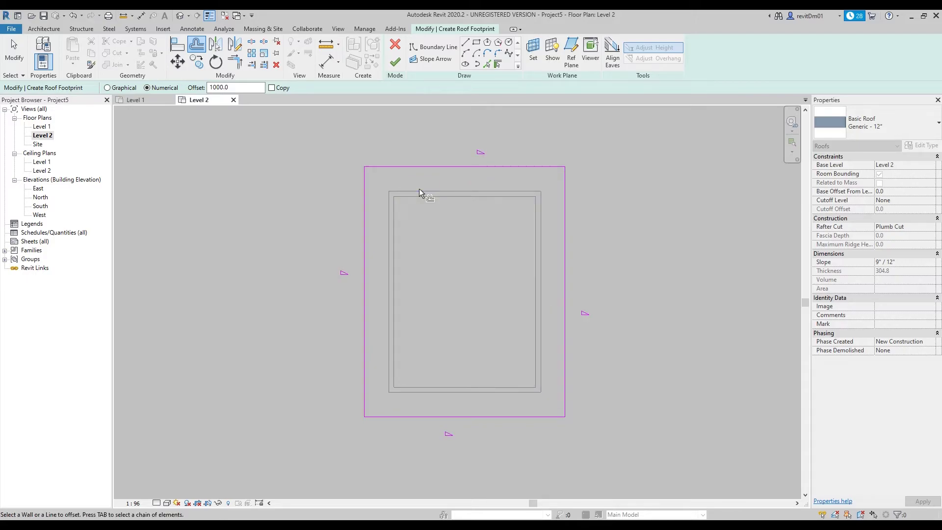
pyautogui.moveTo(414, 196); pyautogui.dragTo(506, 179, button='middle')
pyautogui.press('Escape')
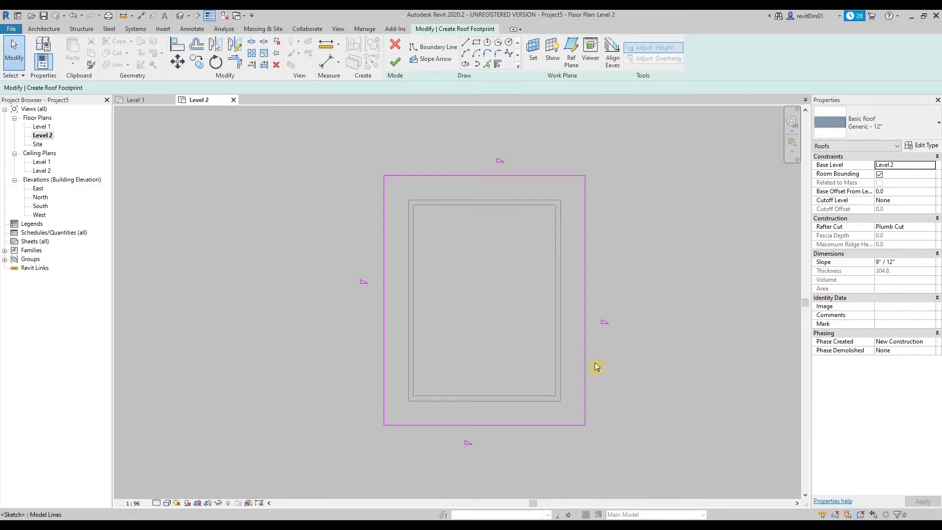
pyautogui.click(385, 274)
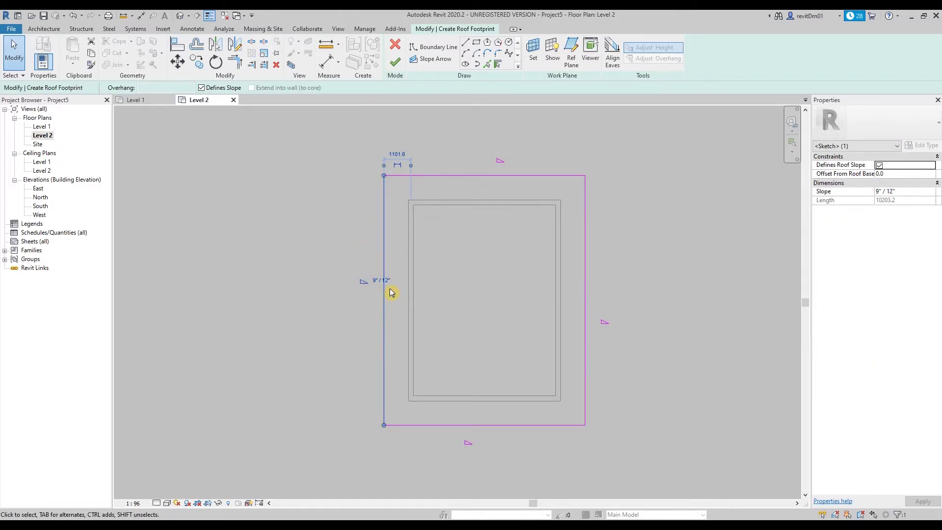
# - Select the top boundary line of the roof footprint sketch
pyautogui.click(651, 248)
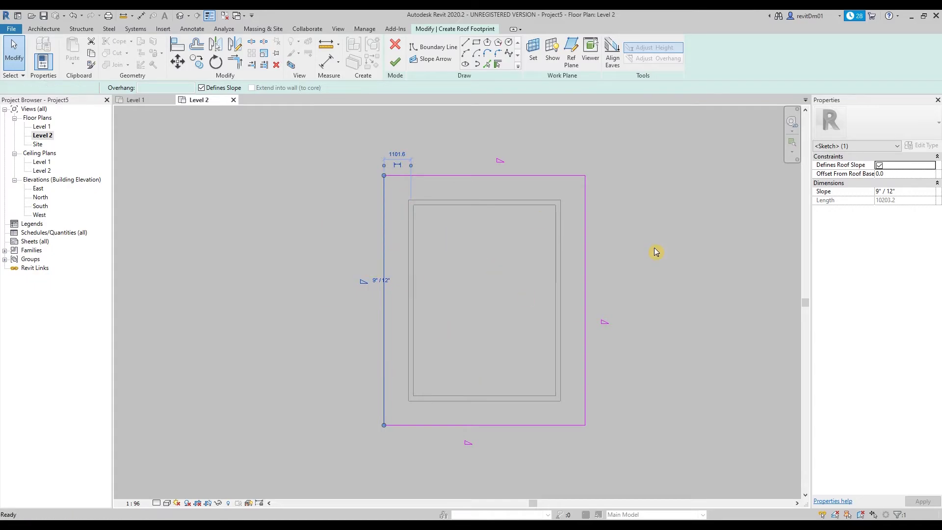
pyautogui.scroll(-2, 509, 298)
pyautogui.moveTo(466, 223)
pyautogui.mouseDown(button='middle')
pyautogui.moveTo(589, 236)
pyautogui.moveTo(527, 240)
pyautogui.mouseUp(button='middle')
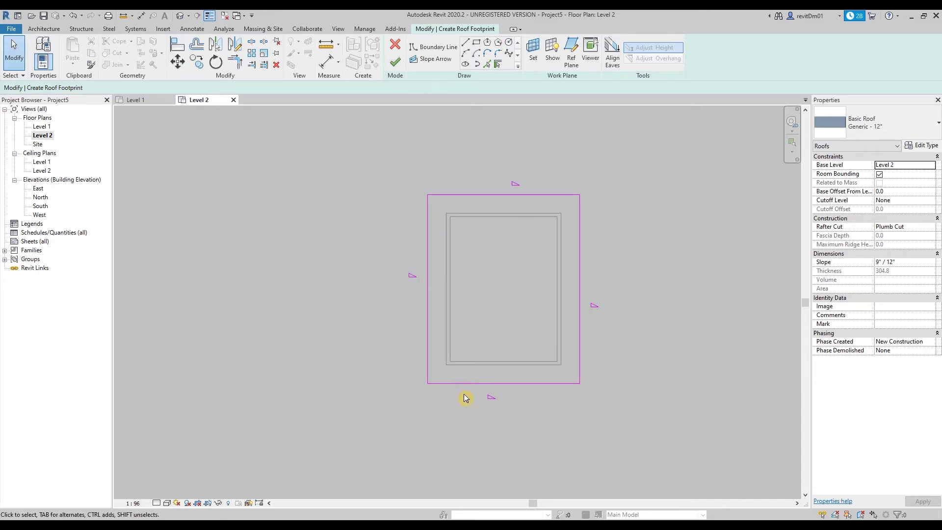
pyautogui.click(491, 383)
pyautogui.click(426, 316)
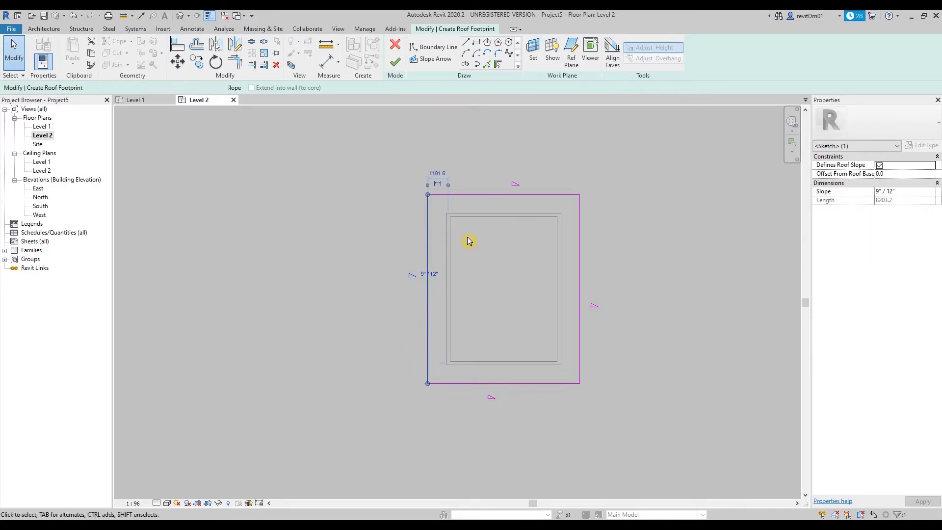
pyautogui.click(476, 194)
pyautogui.click(580, 240)
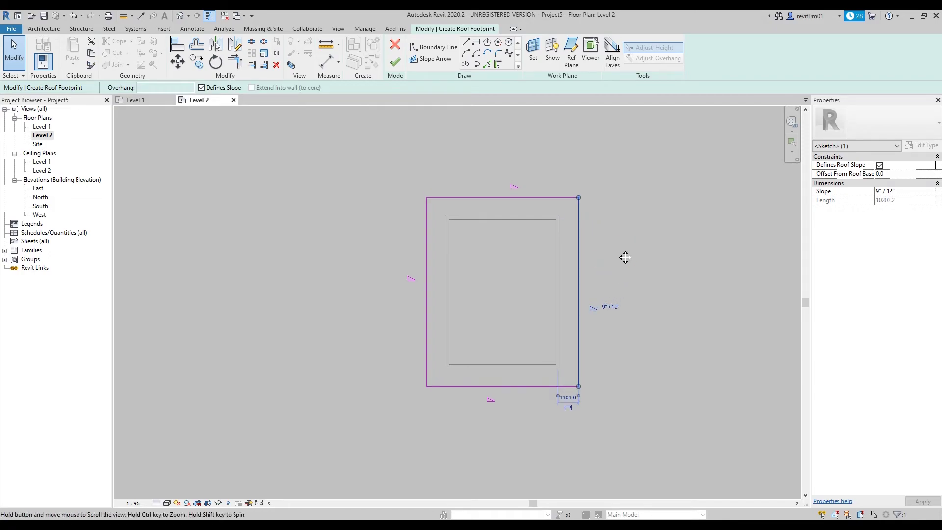
pyautogui.scroll(2, 503, 218)
pyautogui.click(443, 183)
pyautogui.moveTo(542, 172); pyautogui.dragTo(528, 192, button='middle')
pyautogui.click(486, 208)
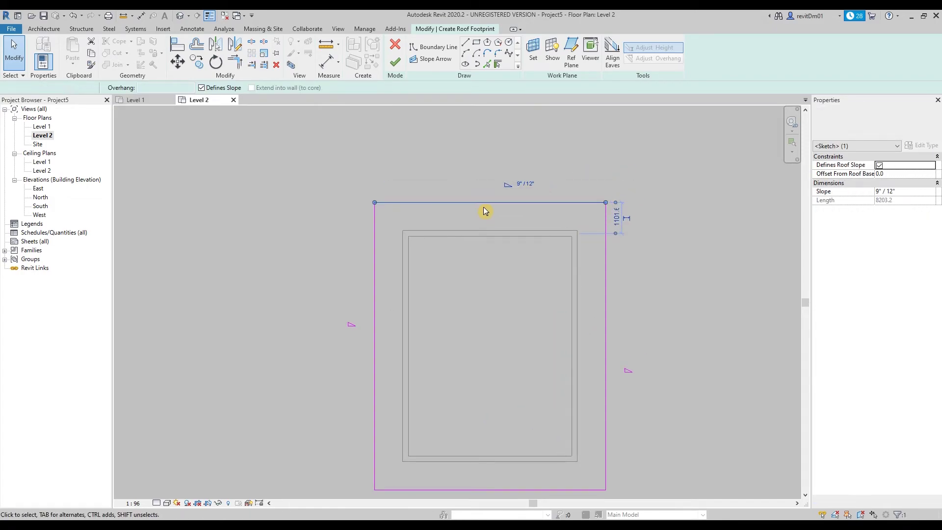
pyautogui.click(539, 195)
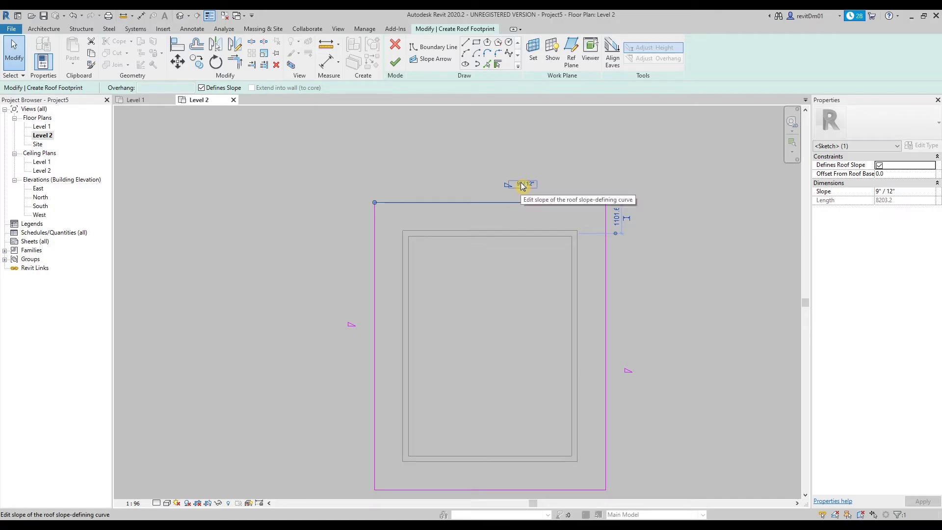
# - Change the top edge's slope from 9" / 12" to 3" / 12"
pyautogui.click(522, 185)
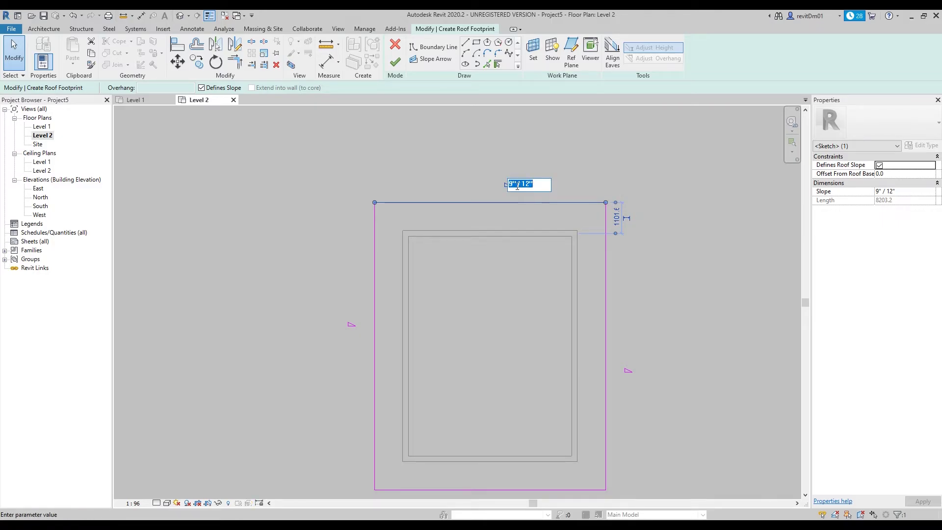
pyautogui.write('3')
pyautogui.press('Return')
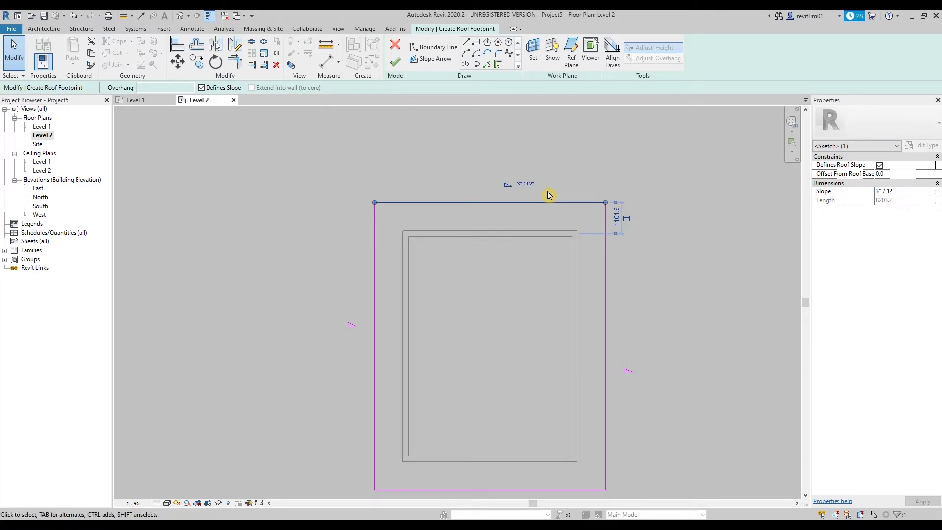
pyautogui.click(594, 159)
pyautogui.scroll(-2, 569, 192)
pyautogui.moveTo(592, 170); pyautogui.dragTo(582, 187, button='middle')
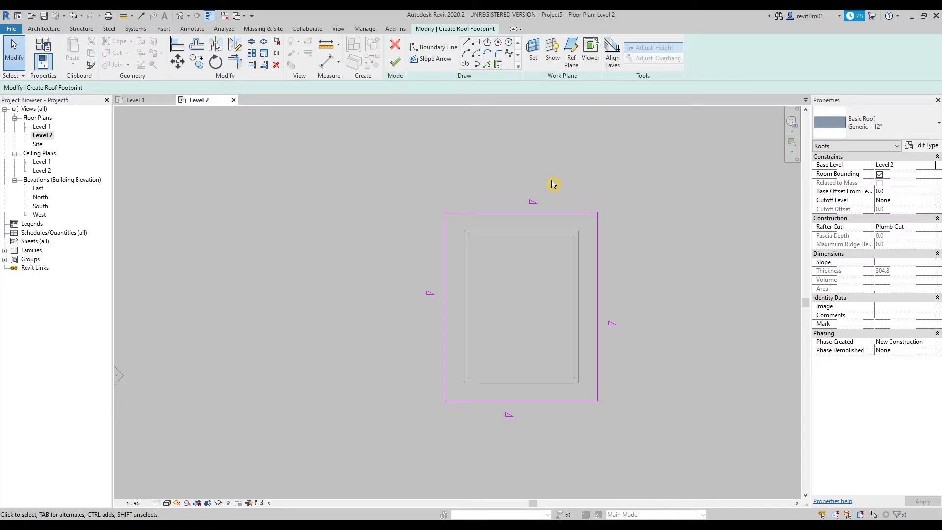
# - Uncheck Defines Slope on the top and bottom footprint edges, then finish the roof sketch
pyautogui.moveTo(583, 181); pyautogui.dragTo(566, 171, button='middle')
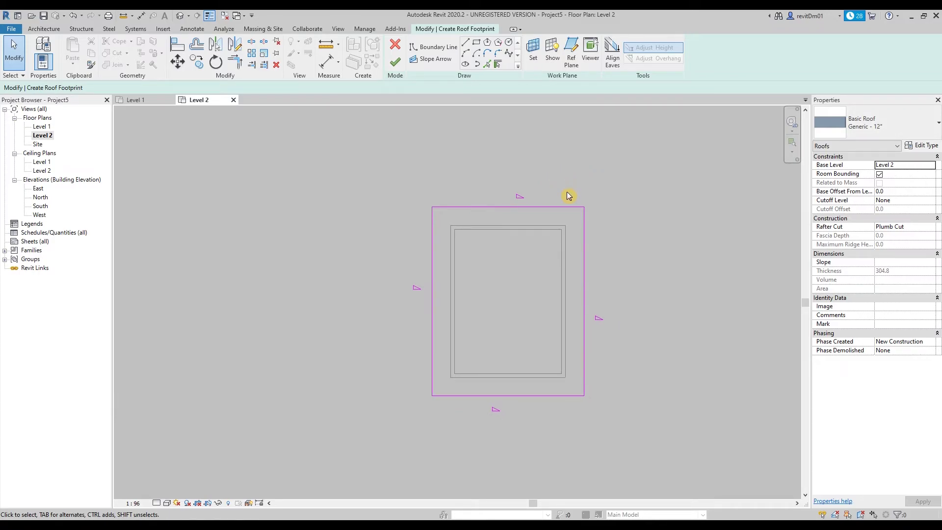
pyautogui.scroll(-2, 561, 193)
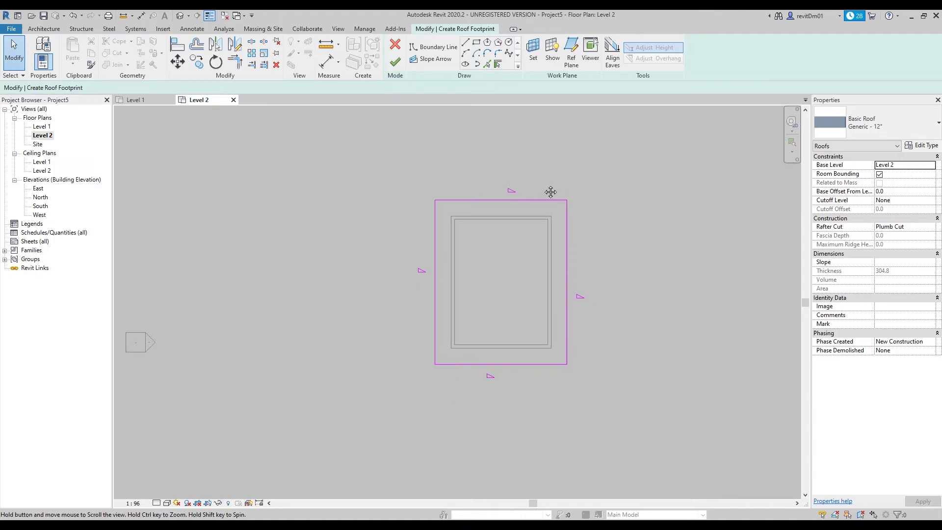
pyautogui.click(523, 200)
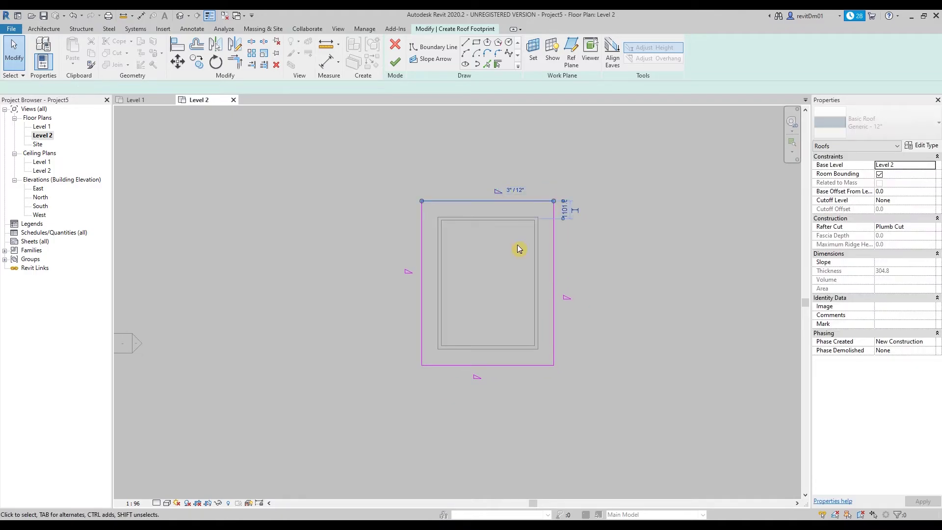
pyautogui.click(518, 165)
pyautogui.click(528, 201)
pyautogui.keyDown('ctrl'); pyautogui.click(514, 365); pyautogui.keyUp('ctrl')
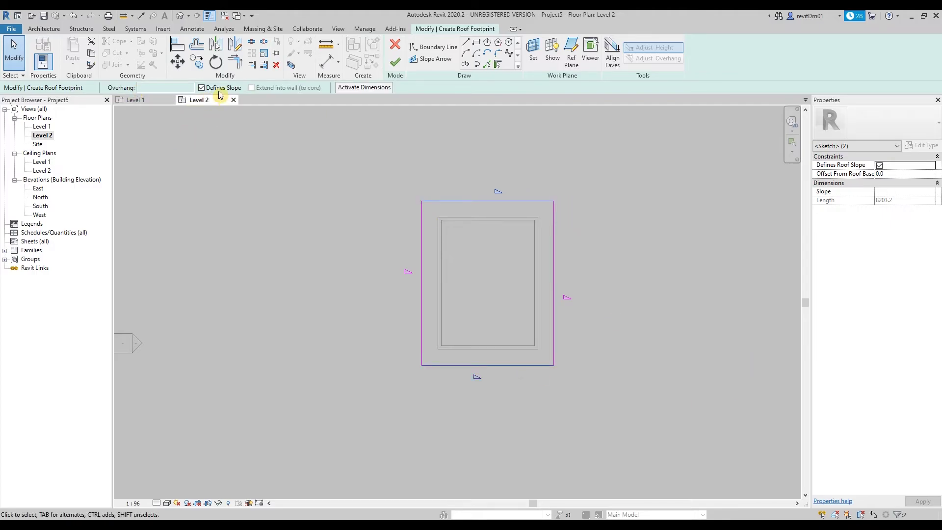
pyautogui.click(202, 88)
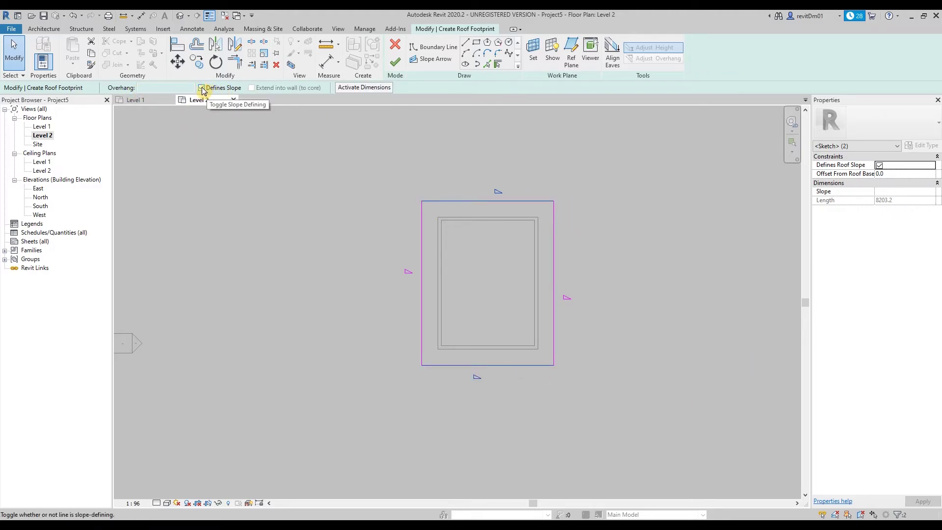
pyautogui.click(446, 177)
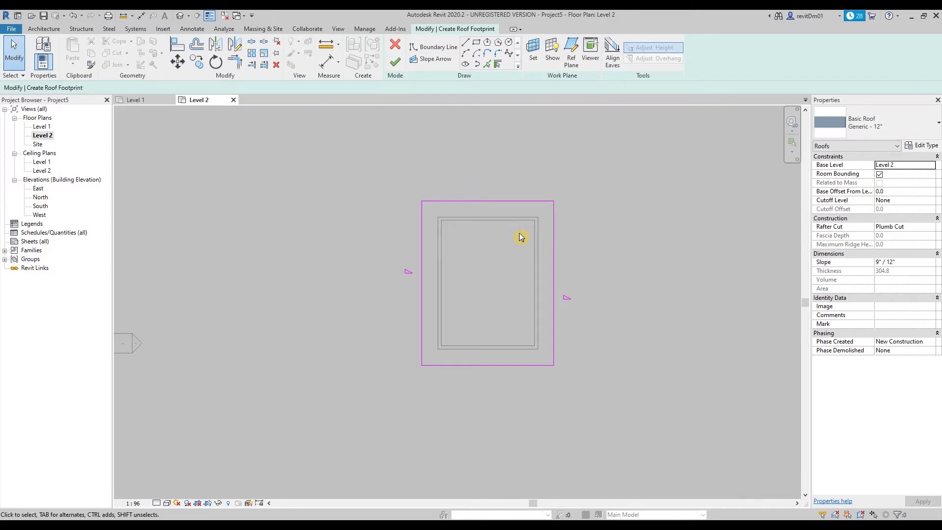
pyautogui.click(396, 63)
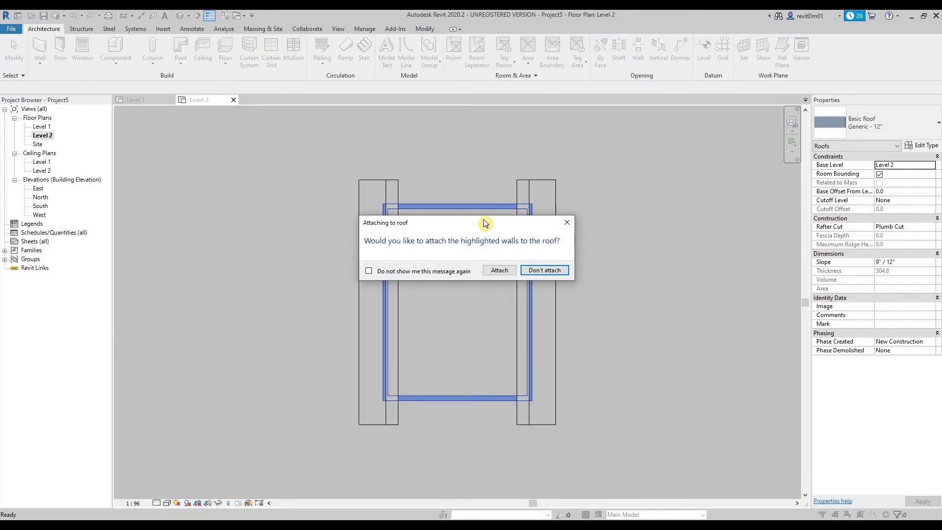
# - Attach the highlighted walls to the newly finished gable roof
pyautogui.moveTo(478, 214); pyautogui.dragTo(469, 269)
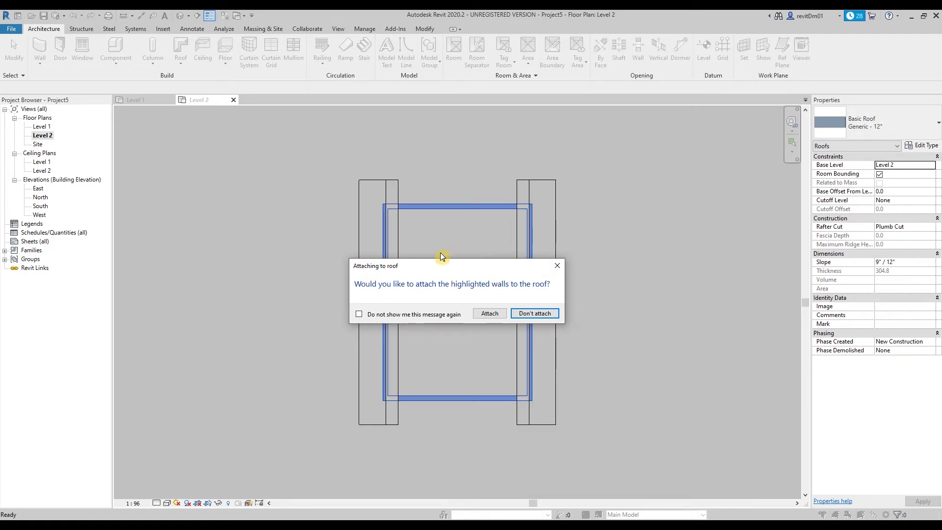
pyautogui.click(493, 314)
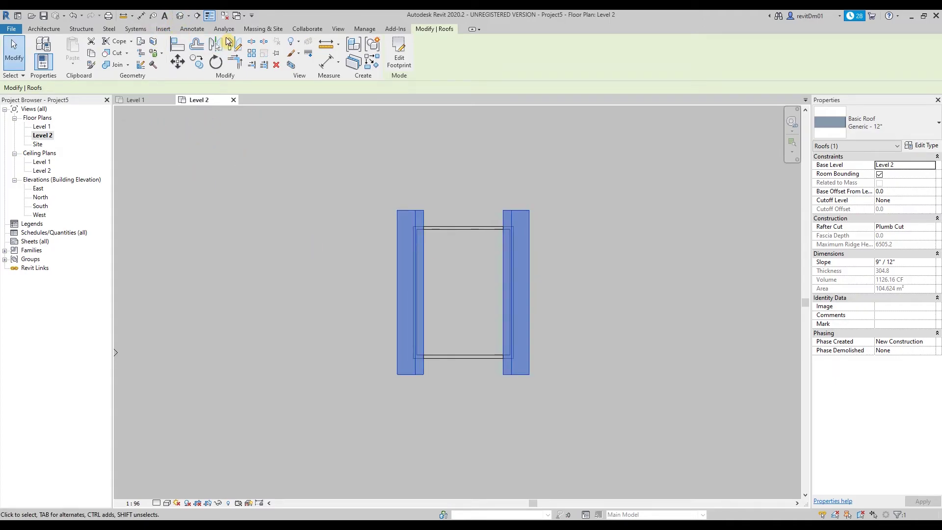
pyautogui.click(179, 16)
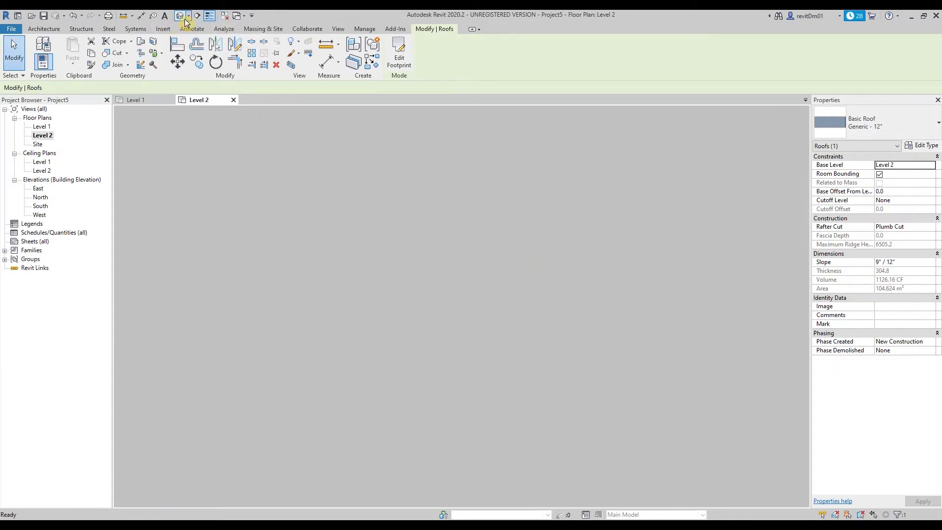
# - Orbit the default 3D view to inspect the house and gable roof from the front
pyautogui.keyDown('shift'); pyautogui.moveTo(395, 335); pyautogui.dragTo(544, 296, button='middle'); pyautogui.keyUp('shift')
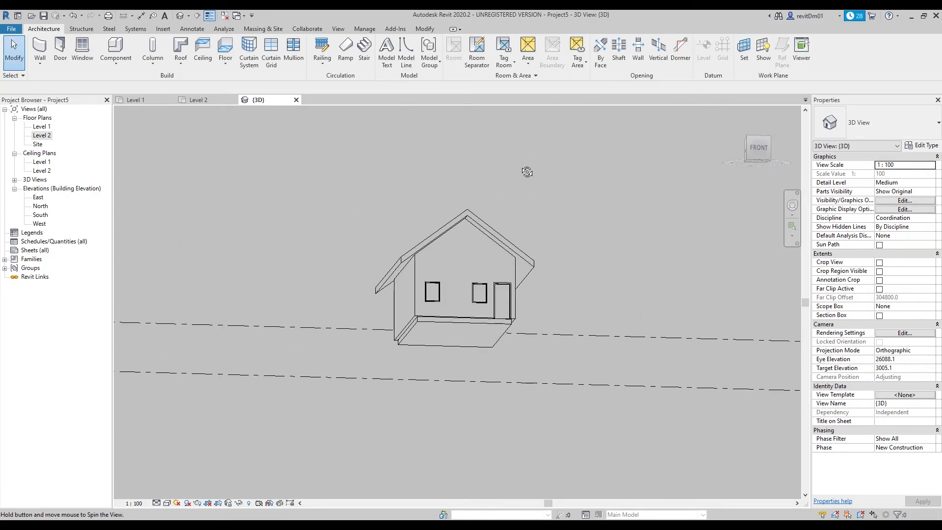
pyautogui.keyDown('shift'); pyautogui.moveTo(527, 171); pyautogui.dragTo(373, 307, button='middle'); pyautogui.keyUp('shift')
pyautogui.click(383, 295)
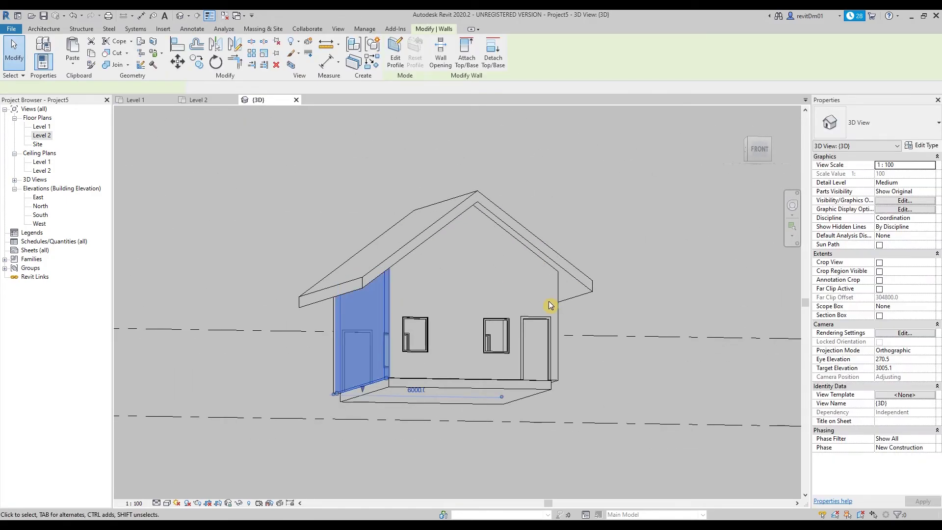
pyautogui.click(606, 251)
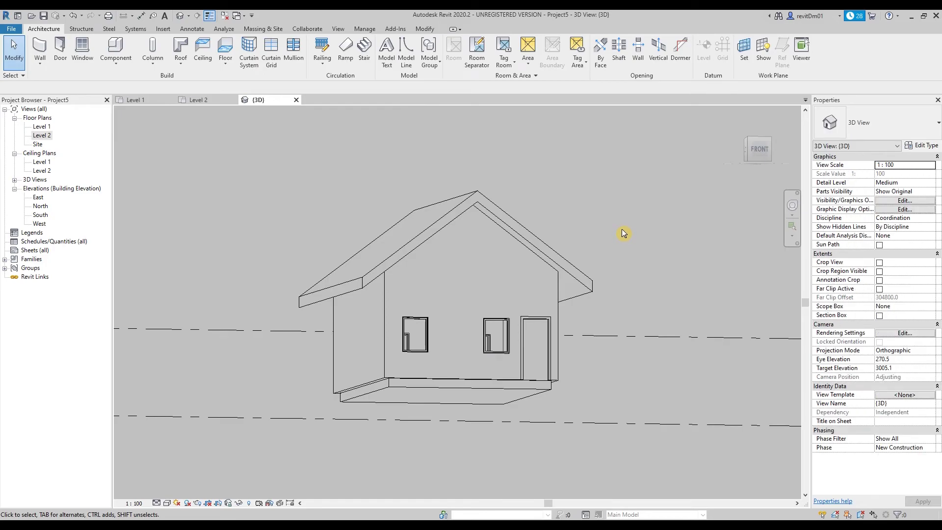
pyautogui.hotkey('ctrl', 'z')
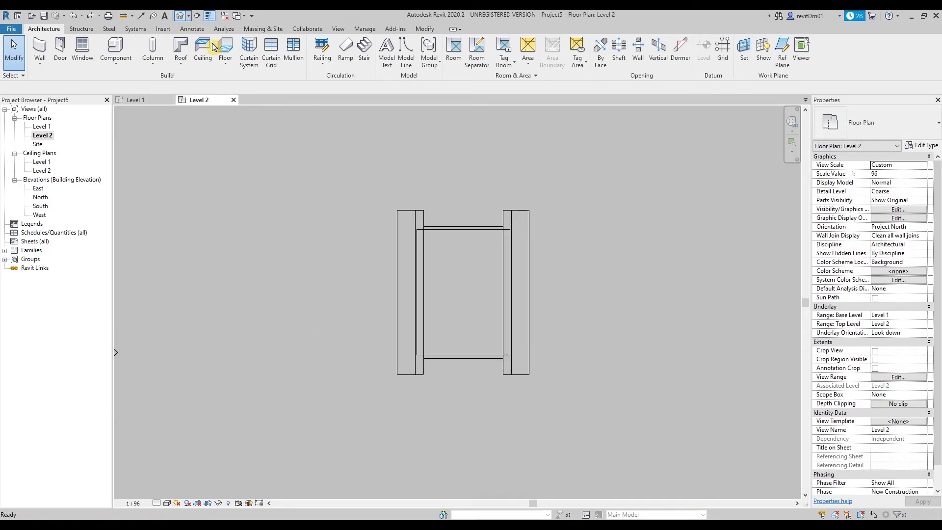
pyautogui.click(180, 16)
pyautogui.hotkey('ctrl', 'z')
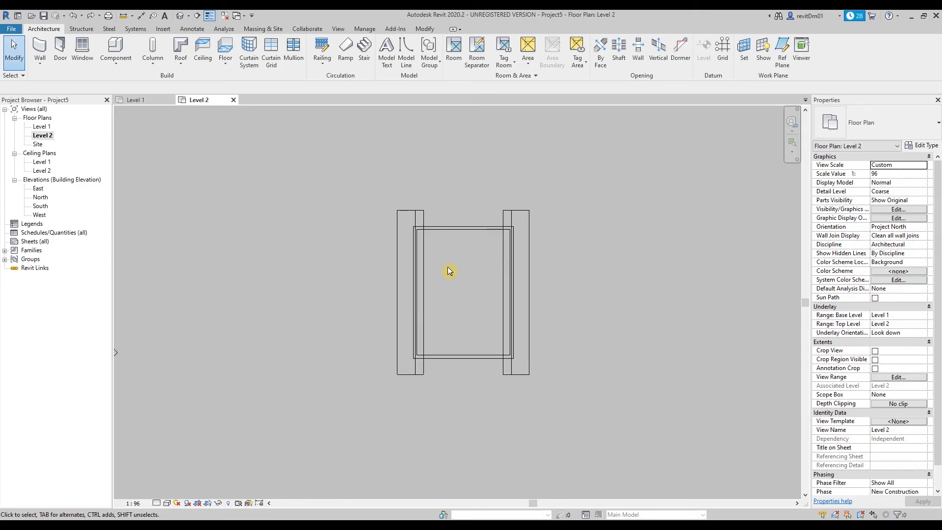
pyautogui.click(180, 15)
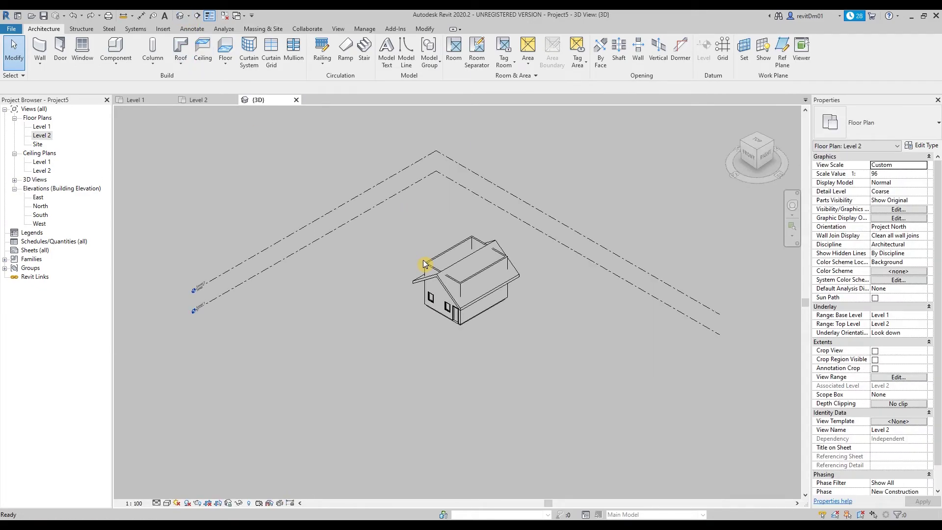
pyautogui.keyDown('shift'); pyautogui.moveTo(427, 269); pyautogui.dragTo(649, 301, button='middle'); pyautogui.keyUp('shift')
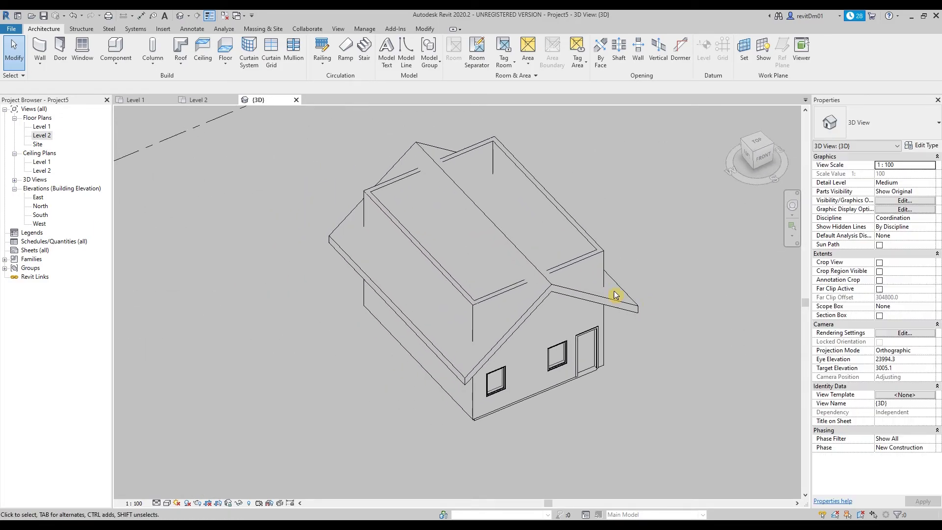
# - Select all four walls and attach their tops to the gable roof with Attach Top/Base
pyautogui.click(506, 291)
pyautogui.keyDown('ctrl'); pyautogui.click(584, 237); pyautogui.keyUp('ctrl')
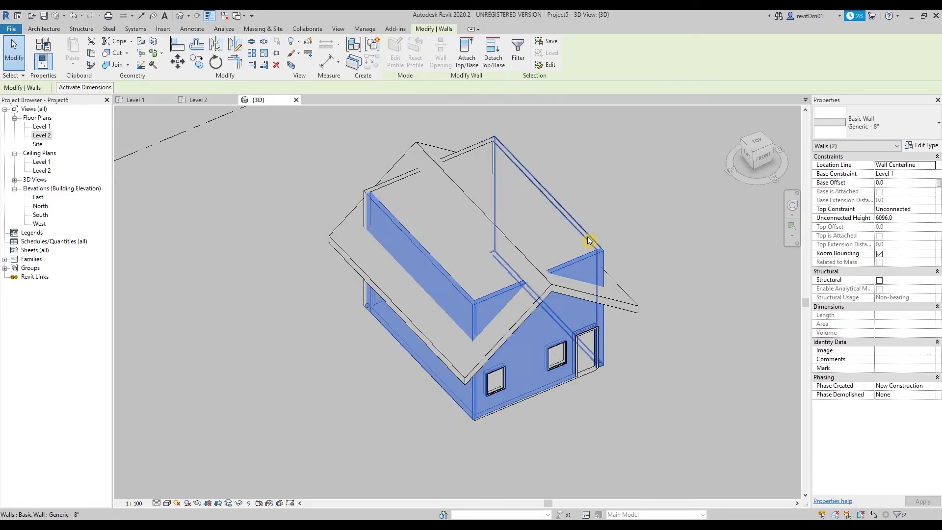
pyautogui.press('Tab')
pyautogui.keyDown('ctrl'); pyautogui.click(587, 237); pyautogui.keyUp('ctrl')
pyautogui.keyDown('shift'); pyautogui.moveTo(641, 206); pyautogui.dragTo(653, 203, button='middle'); pyautogui.keyUp('shift')
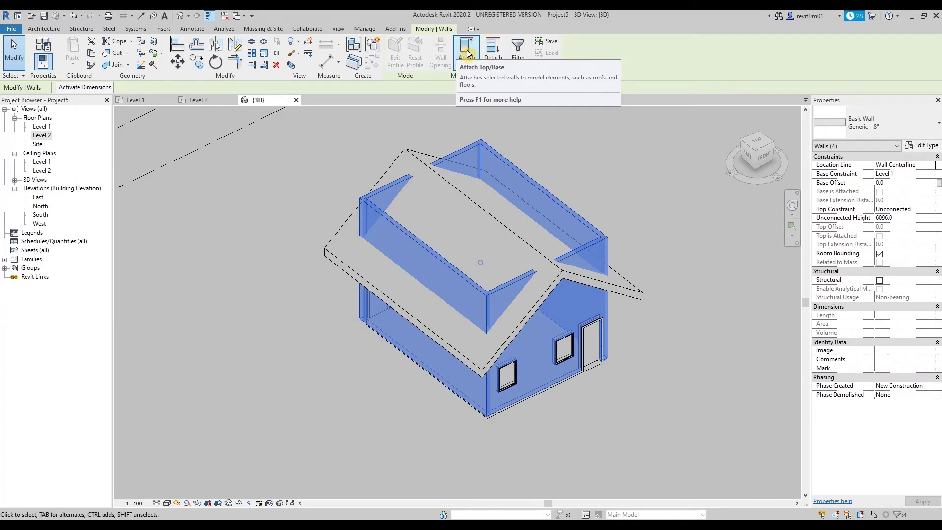
pyautogui.click(467, 49)
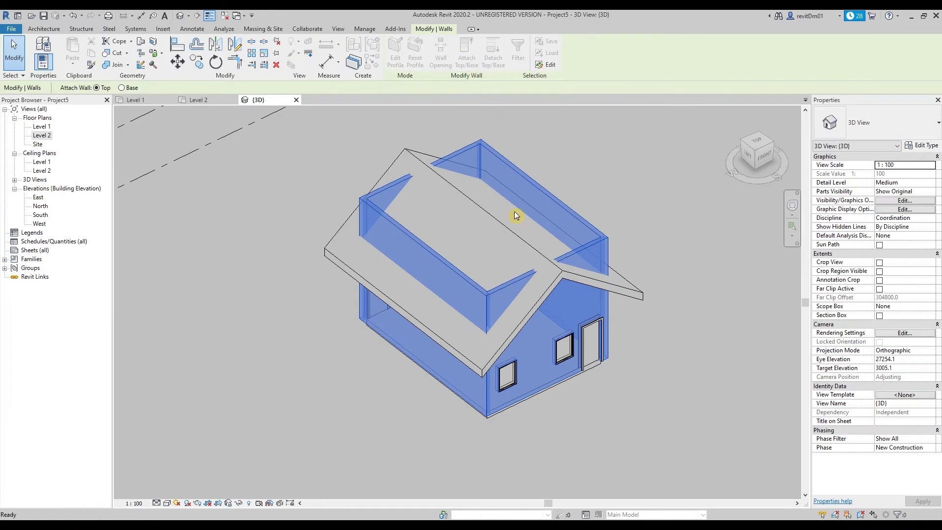
pyautogui.click(554, 288)
pyautogui.press('Escape')
pyautogui.keyDown('shift'); pyautogui.moveTo(595, 366); pyautogui.dragTo(636, 269, button='middle'); pyautogui.keyUp('shift')
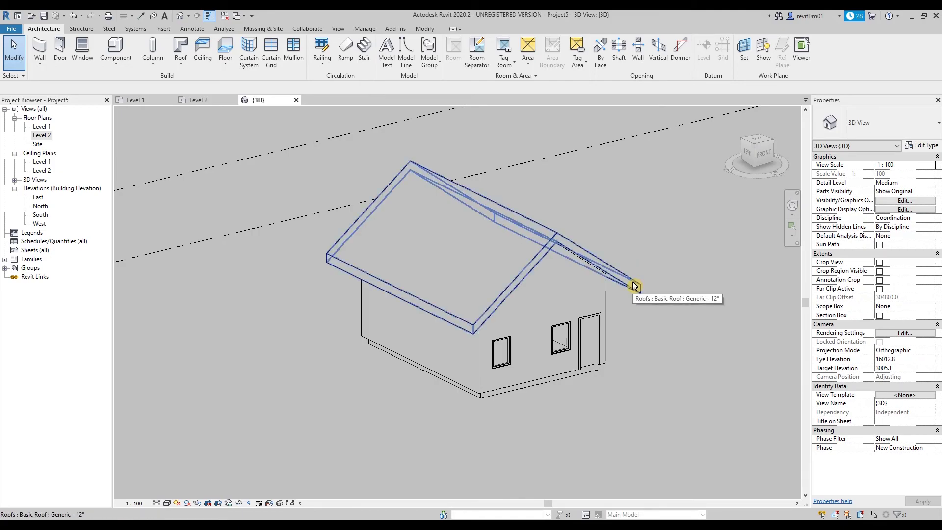
pyautogui.click(633, 284)
pyautogui.keyDown('shift'); pyautogui.moveTo(680, 254); pyautogui.dragTo(657, 253, button='middle'); pyautogui.keyUp('shift')
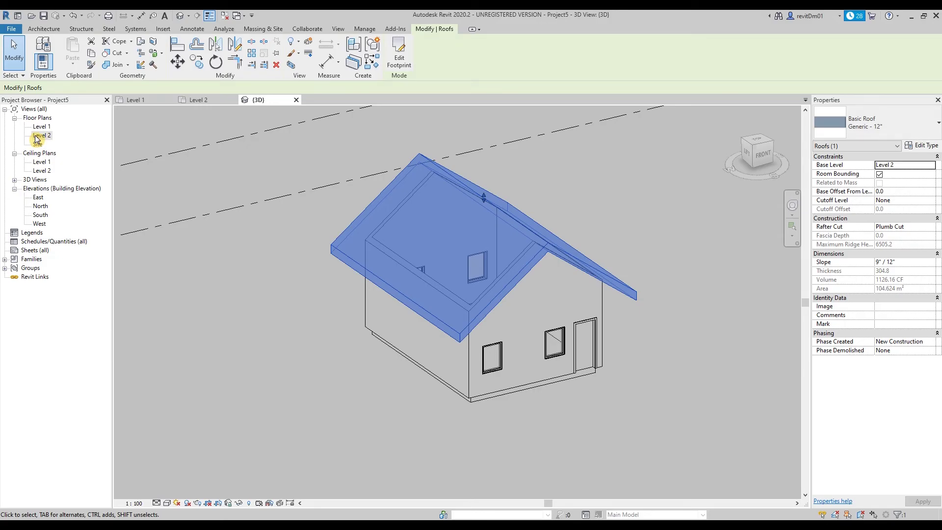
# - Change Level 2's elevation from 3048 to 3000 in the 3D view
pyautogui.press('Escape')
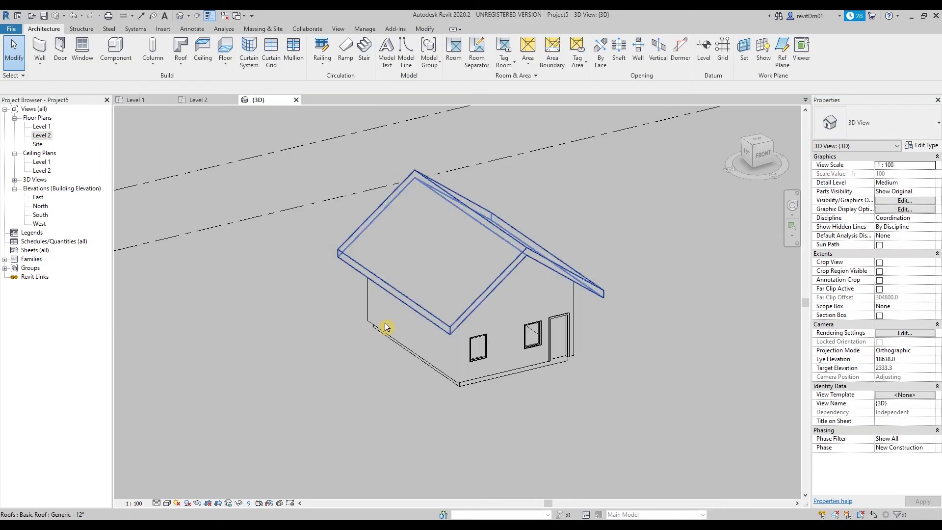
pyautogui.scroll(-3, 389, 325)
pyautogui.keyDown('shift'); pyautogui.moveTo(325, 319); pyautogui.dragTo(368, 316, button='middle'); pyautogui.keyUp('shift')
pyautogui.scroll(4, 382, 270)
pyautogui.scroll(-5, 381, 270)
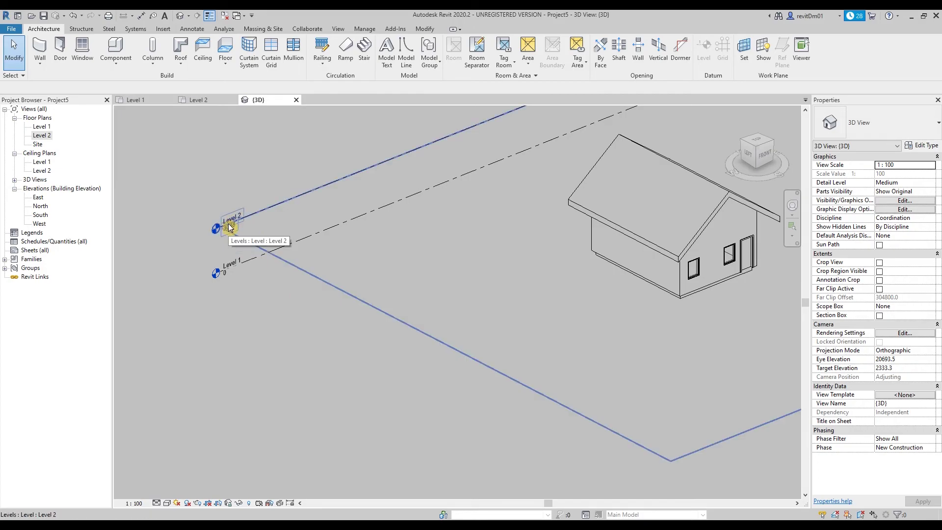
pyautogui.click(228, 228)
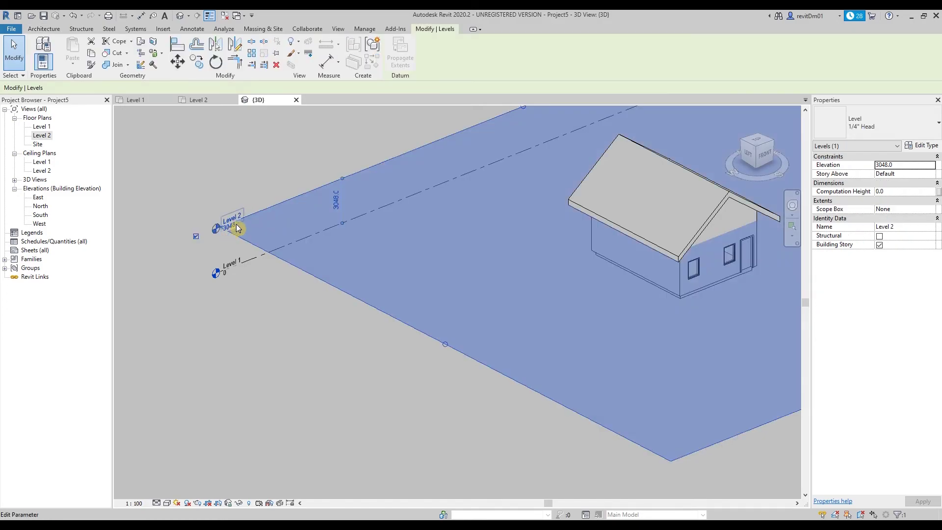
pyautogui.scroll(3, 229, 228)
pyautogui.click(227, 225)
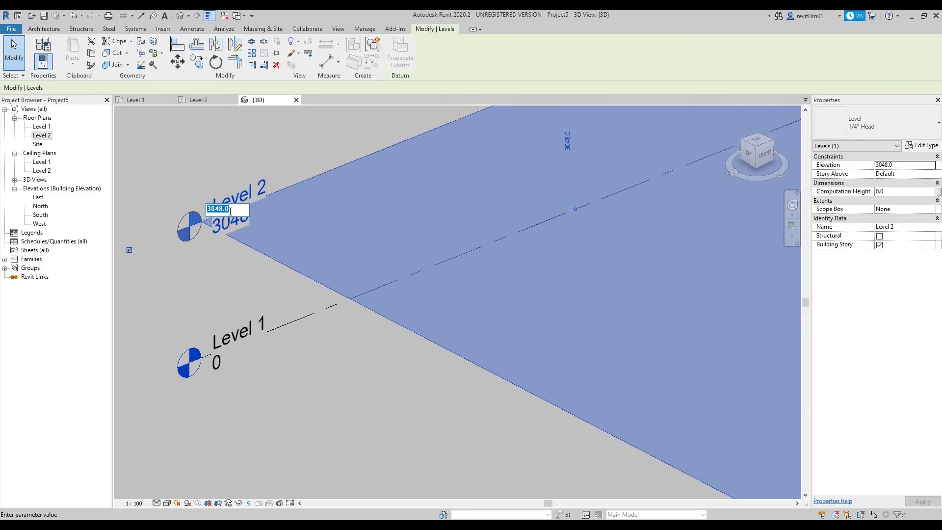
pyautogui.press('Return')
pyautogui.press('Escape')
pyautogui.scroll(-5, 210, 230)
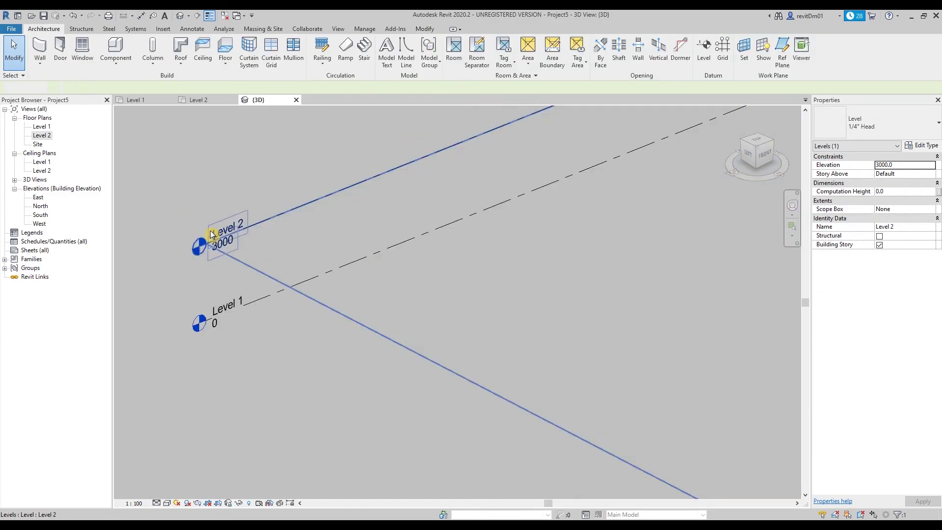
pyautogui.click(422, 212)
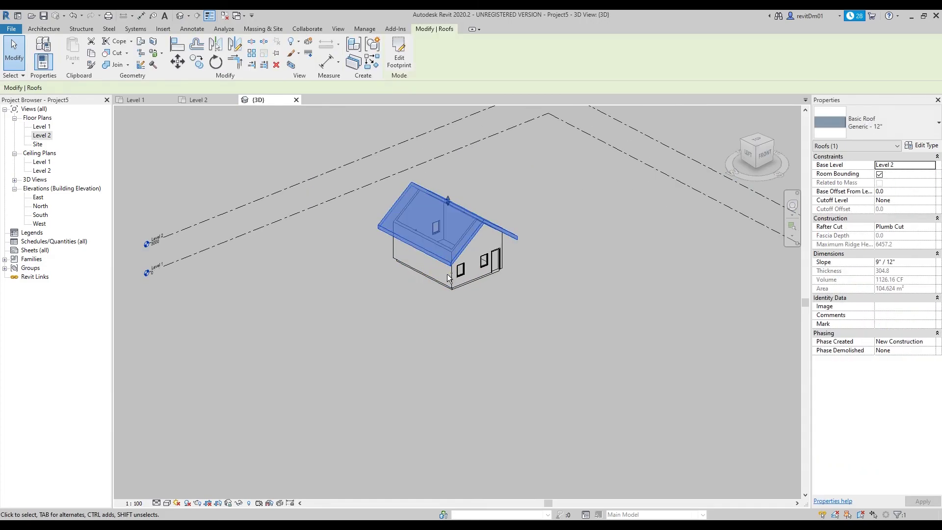
pyautogui.keyDown('shift'); pyautogui.moveTo(423, 212); pyautogui.dragTo(355, 173, button='middle'); pyautogui.keyUp('shift')
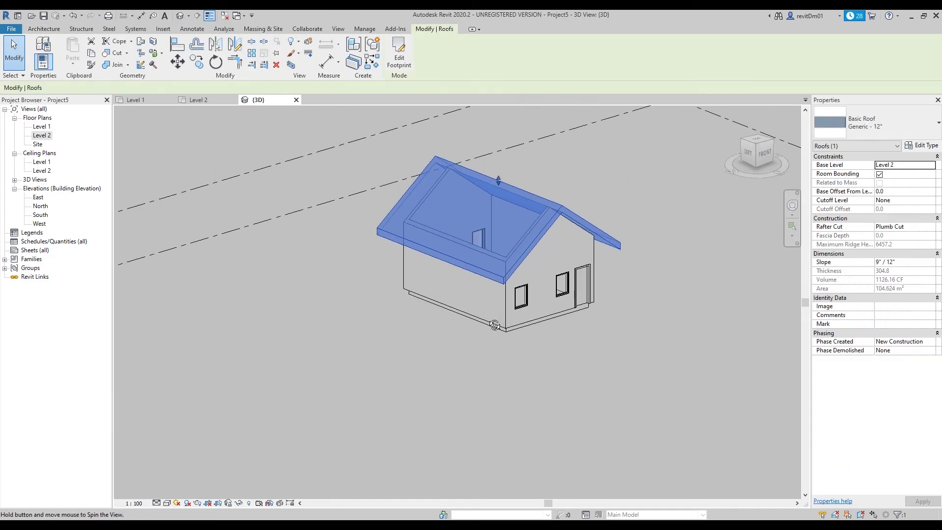
pyautogui.press('Escape')
pyautogui.scroll(4, 493, 318)
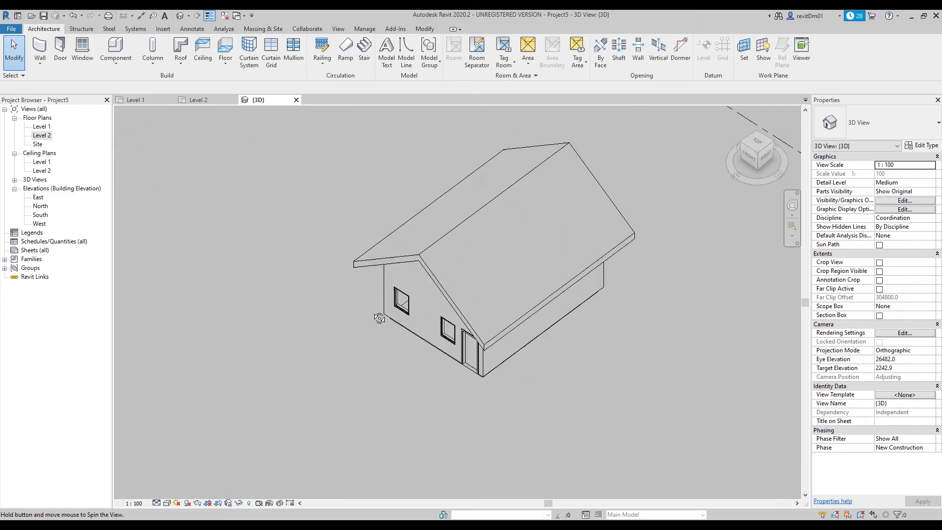